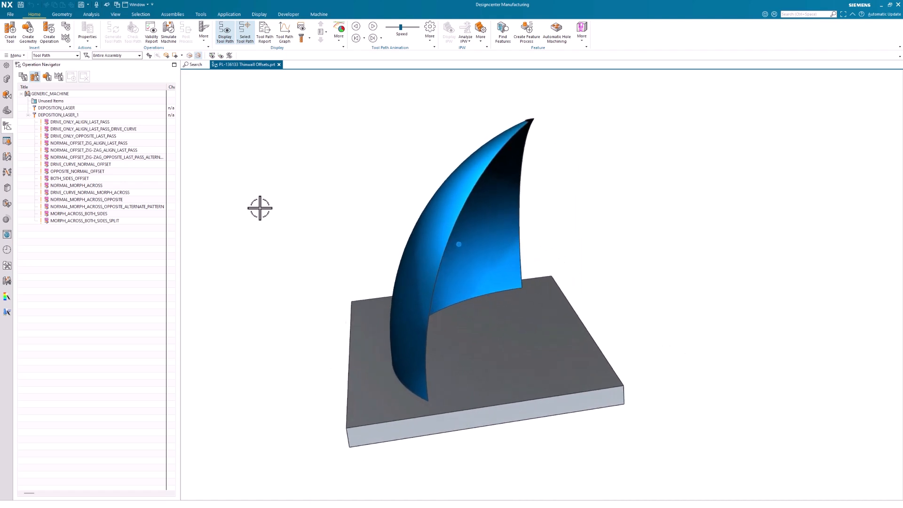
Examine the volume strategy and foundation geometry of the DRIVE_ONLY_ALIGN_LAST_PASS operation, then close it without changes.
left_click(117, 122)
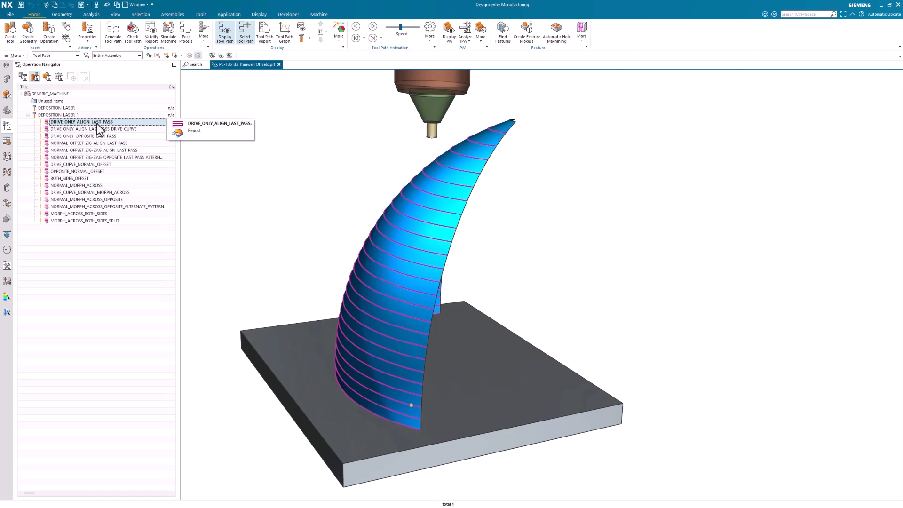
double_click(97, 123)
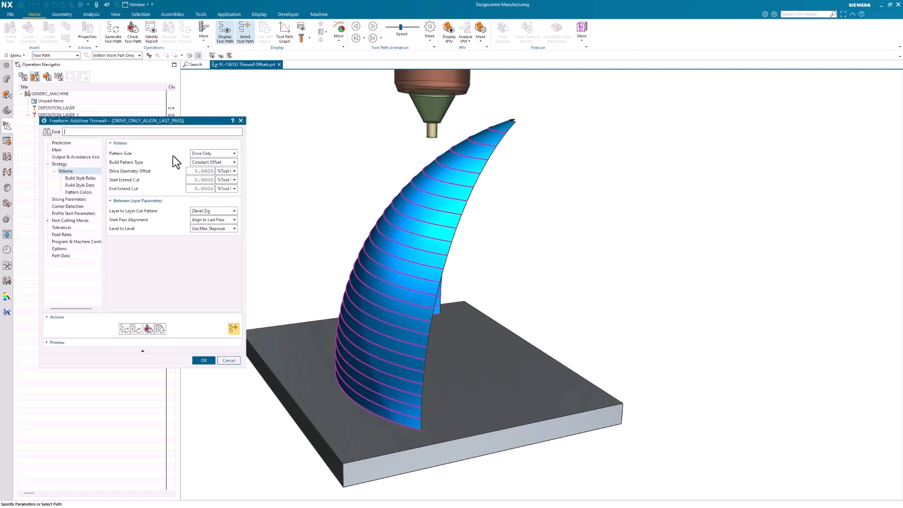
left_click(71, 150)
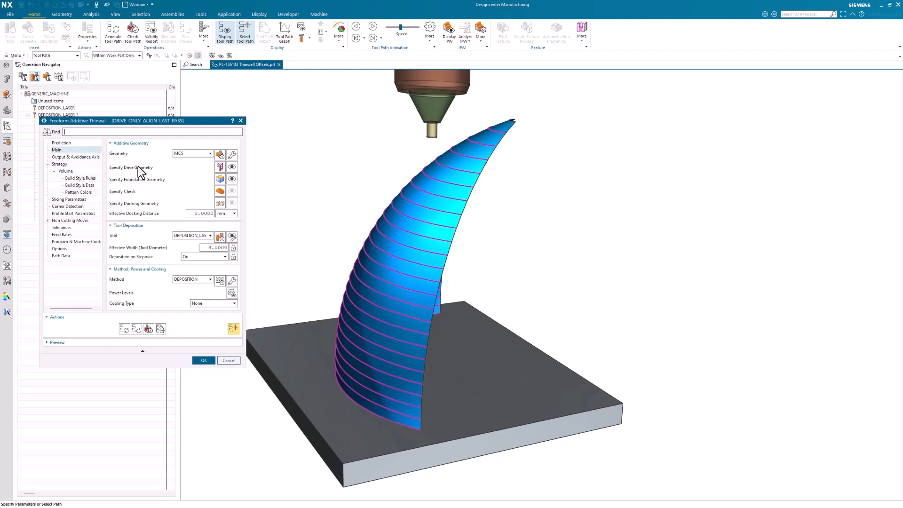
left_click(219, 180)
left_click(131, 217)
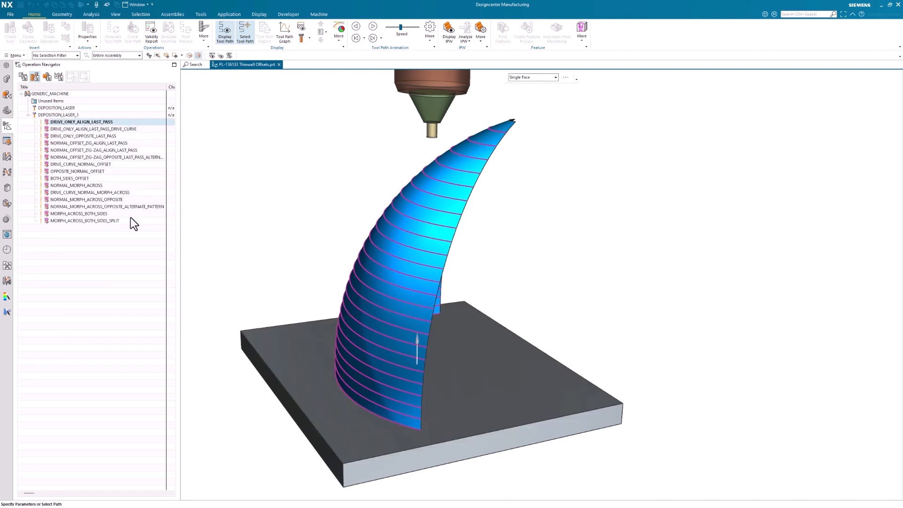
middle_click_drag(348, 301, 407, 373)
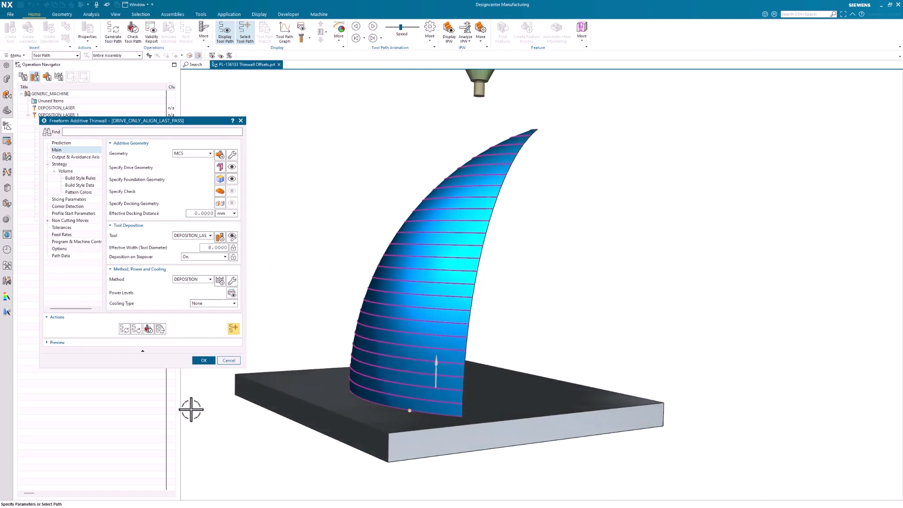
left_click(229, 360)
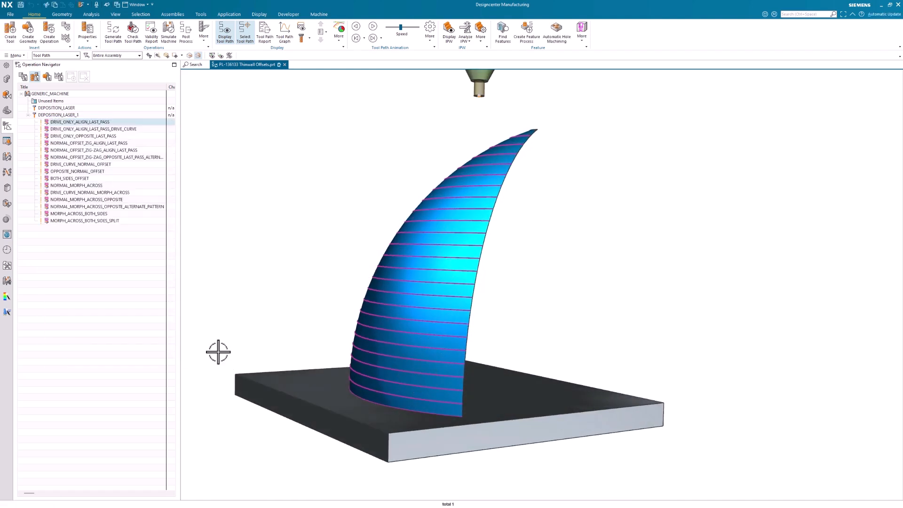
Inspect the foundation curve of the DRIVE_ONLY_ALIGN_LAST_PASS_DRIVE_CURVE operation and close the operation without changes.
left_click(112, 129)
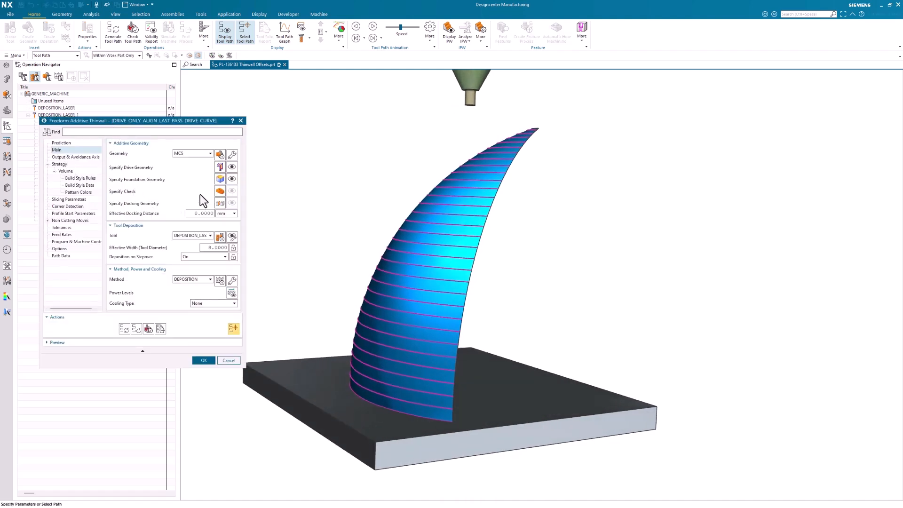
left_click(220, 179)
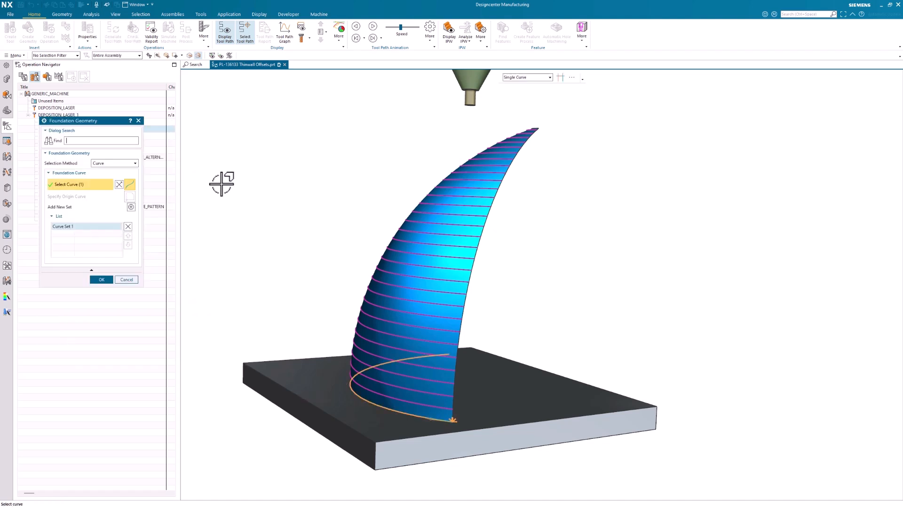
left_click(128, 281)
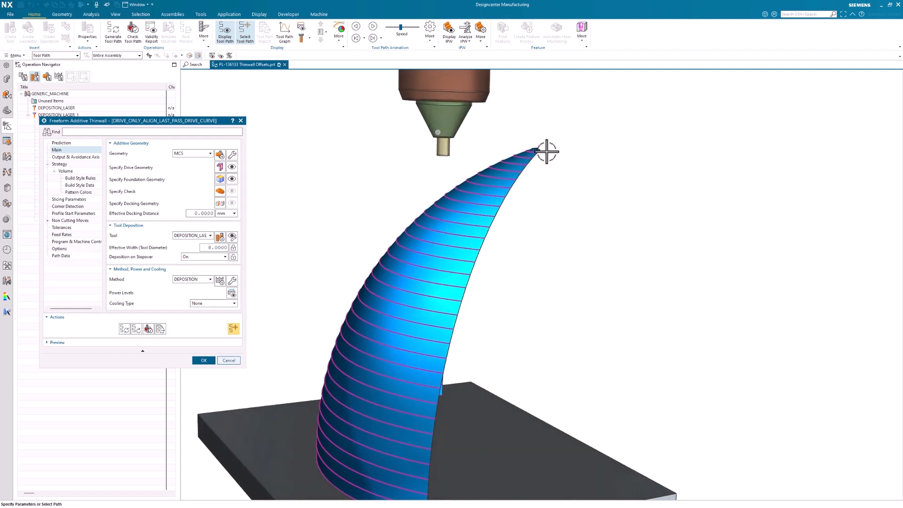
left_click(221, 361)
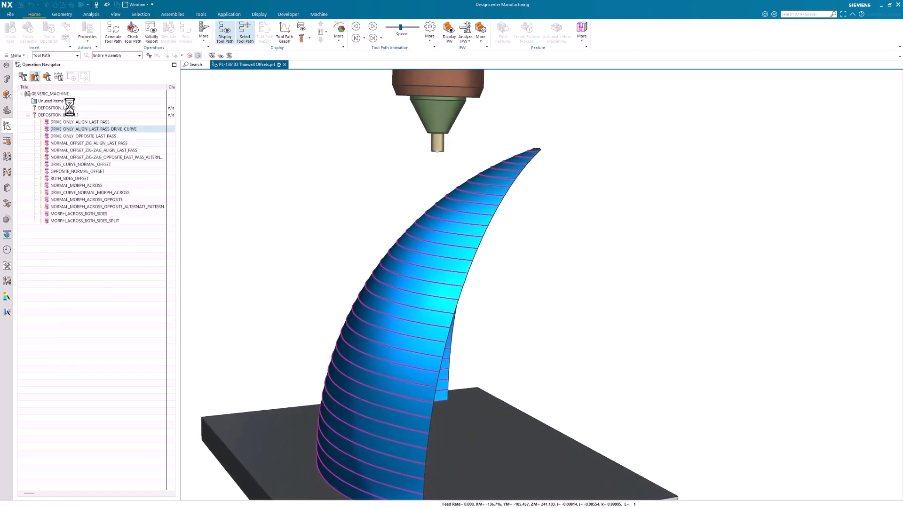
Compare the displayed tool paths of DRIVE_ONLY_ALIGN_LAST_PASS and DRIVE_ONLY_ALIGN_LAST_PASS_DRIVE_CURVE on the thin wall.
left_click(83, 122)
scroll(544, 176, "down", 3)
middle_click_drag(516, 194, 387, 398)
middle_click_drag(491, 213, 528, 151)
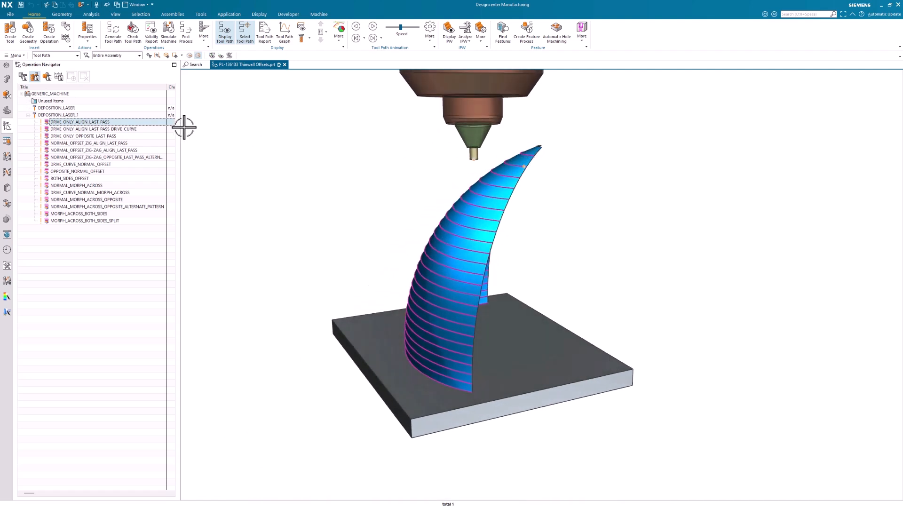
left_click(128, 129)
scroll(460, 141, "up", 3)
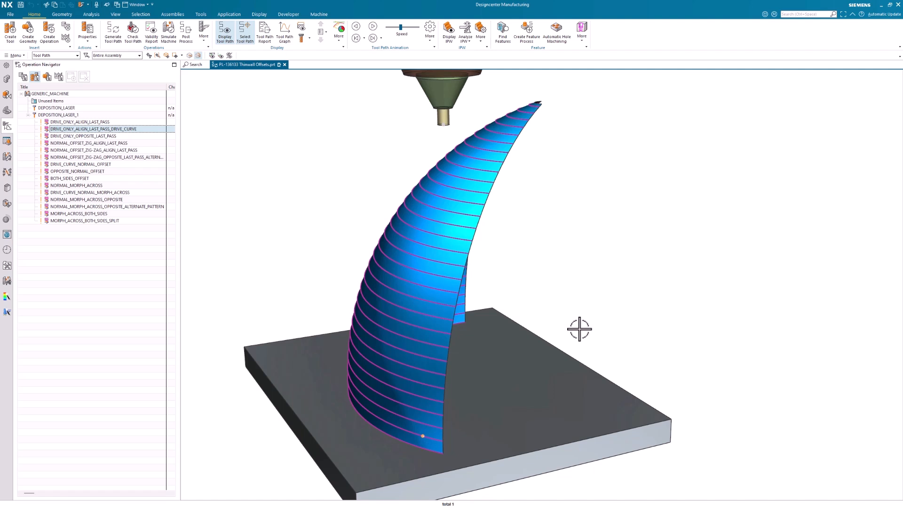
Review the pattern settings of DRIVE_ONLY_ALIGN_LAST_PASS, then animate its tool path and stop the playback.
left_click(98, 122)
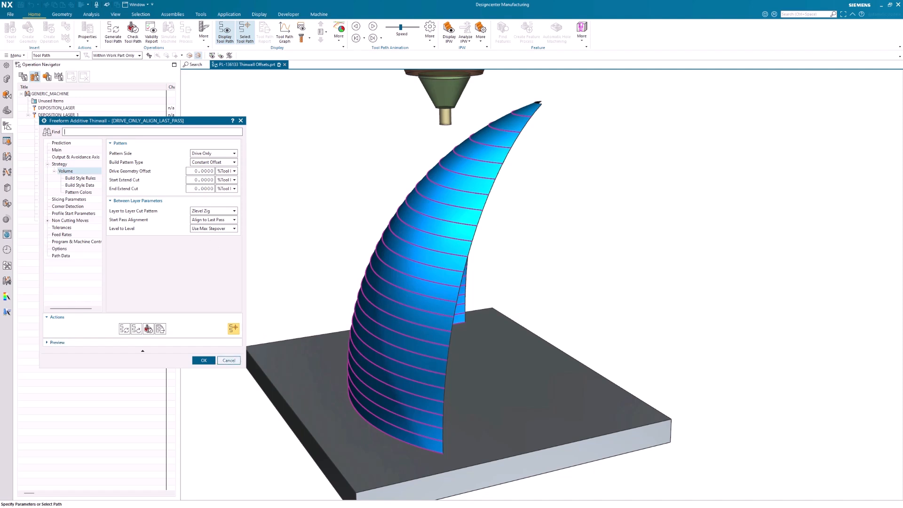
left_click(229, 361)
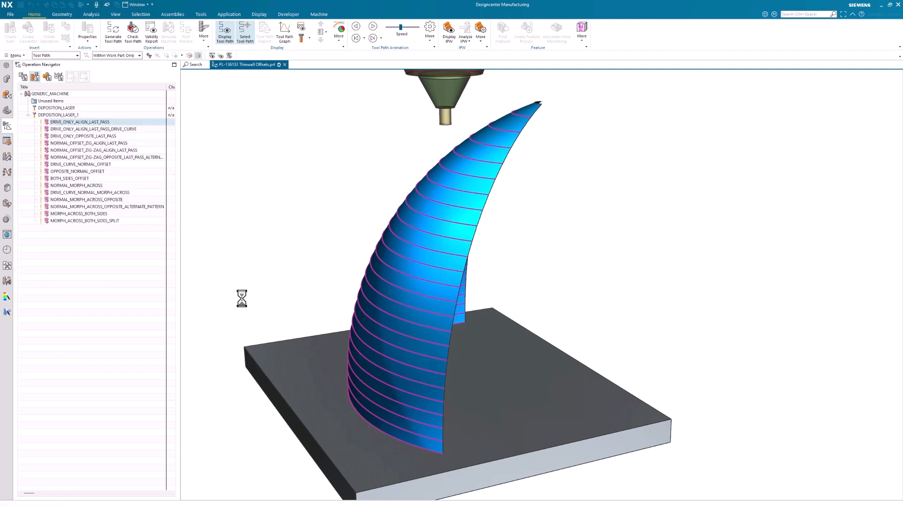
left_click(372, 28)
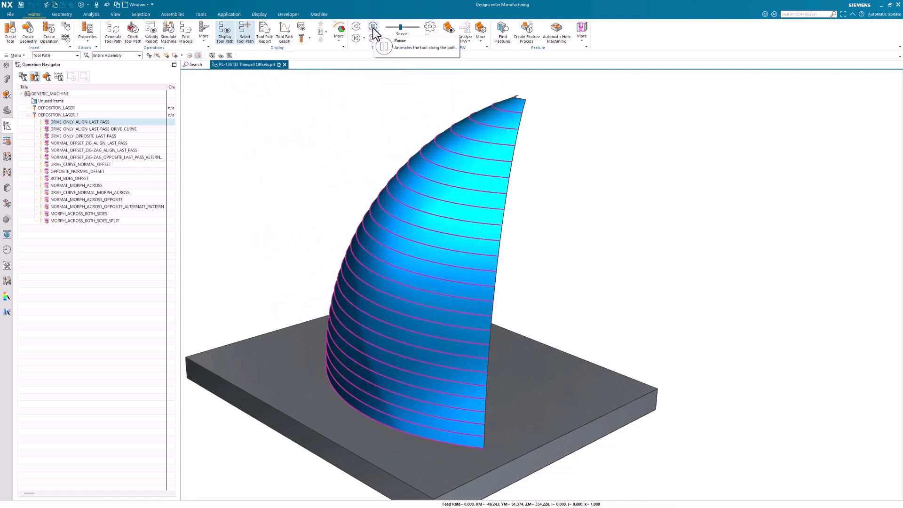
left_click(372, 28)
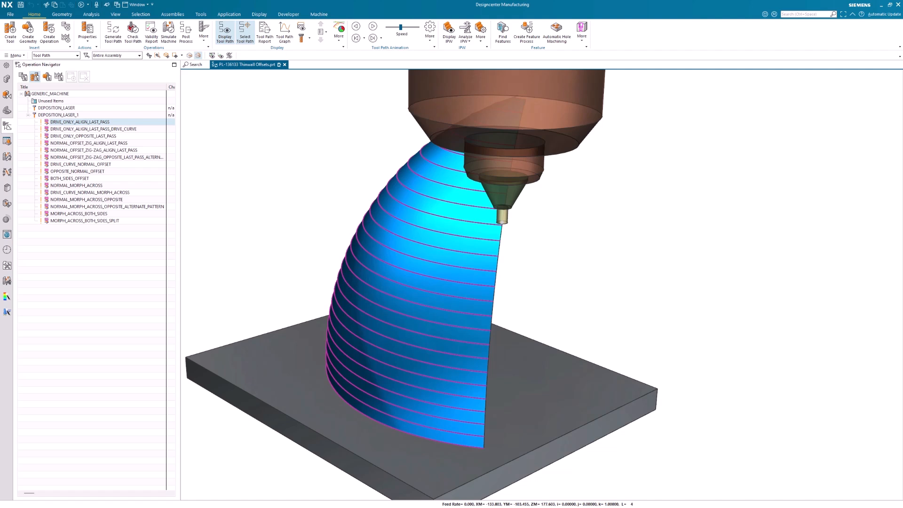
Check the start pass alignment of DRIVE_ONLY_OPPOSITE_LAST_PASS, close it without changes, and play its tool path animation.
left_click(97, 136)
double_click(97, 135)
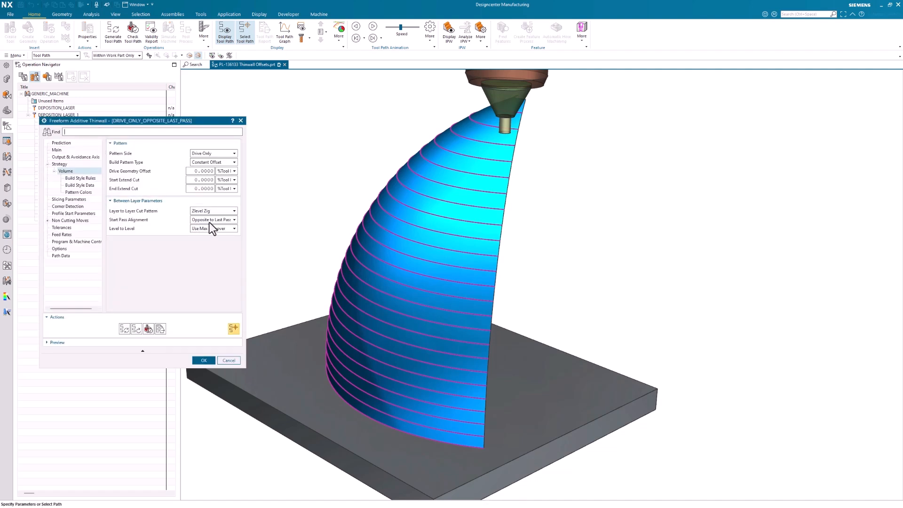
left_click(207, 222)
left_click(225, 360)
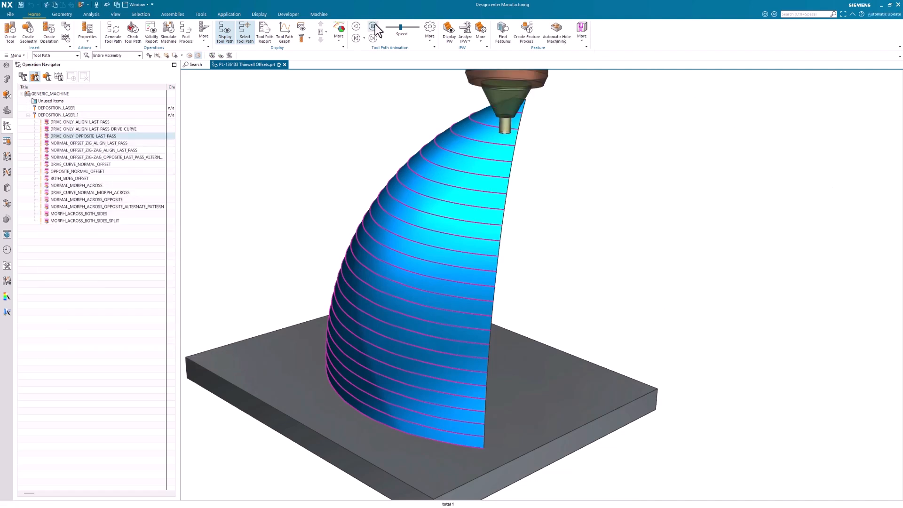
left_click(373, 27)
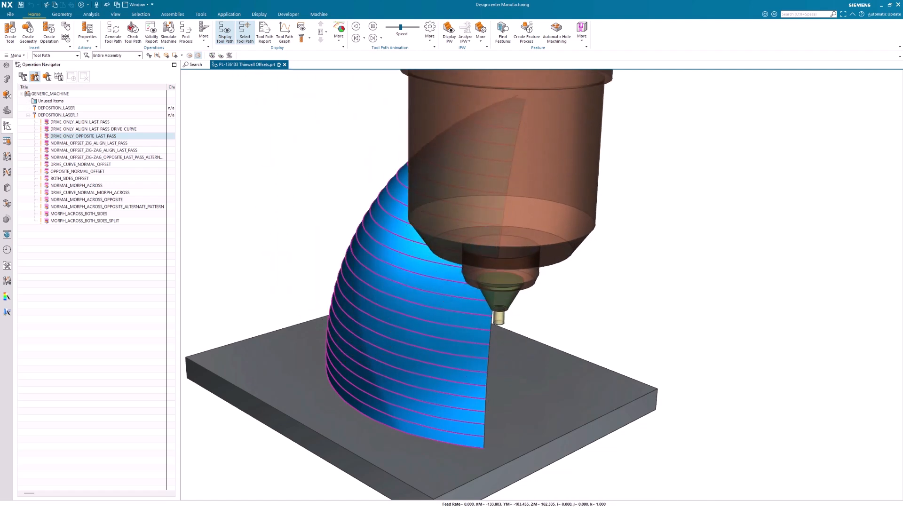
left_click(374, 27)
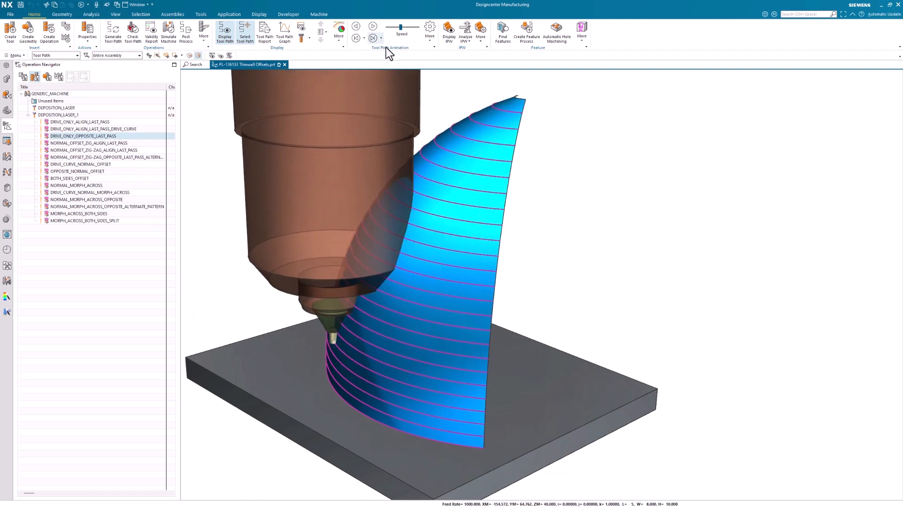
middle_click_drag(821, 393, 861, 392)
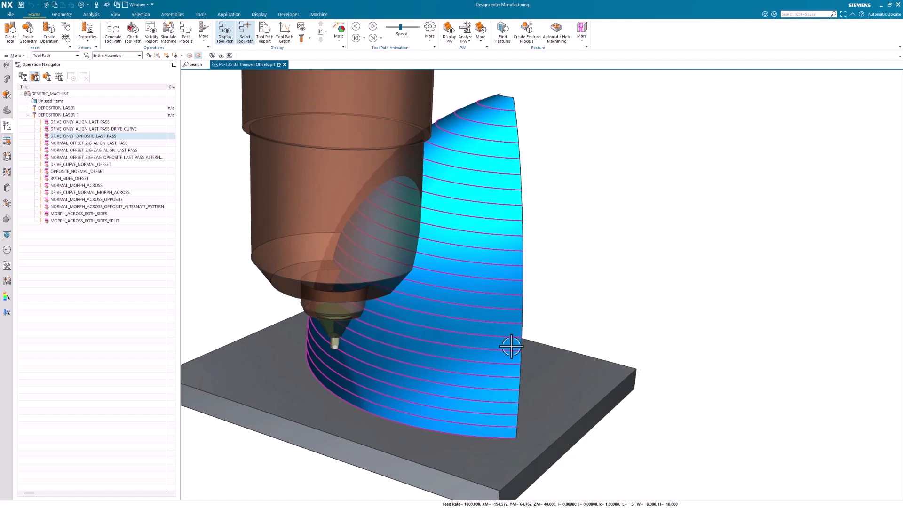
Examine the pattern side and number of stepovers of NORMAL_OFFSET_ZIG_ALIGN_LAST_PASS against its offset passes near the base plate.
left_click(94, 143)
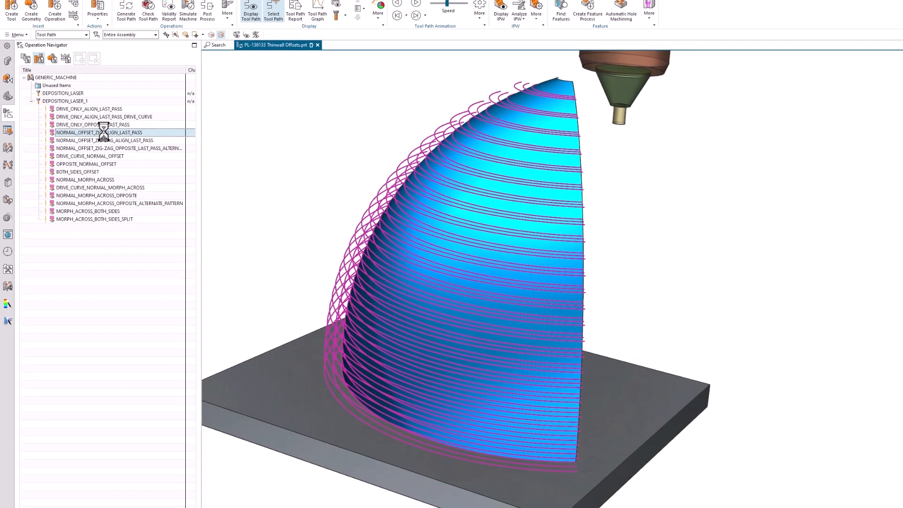
double_click(93, 142)
left_click(210, 153)
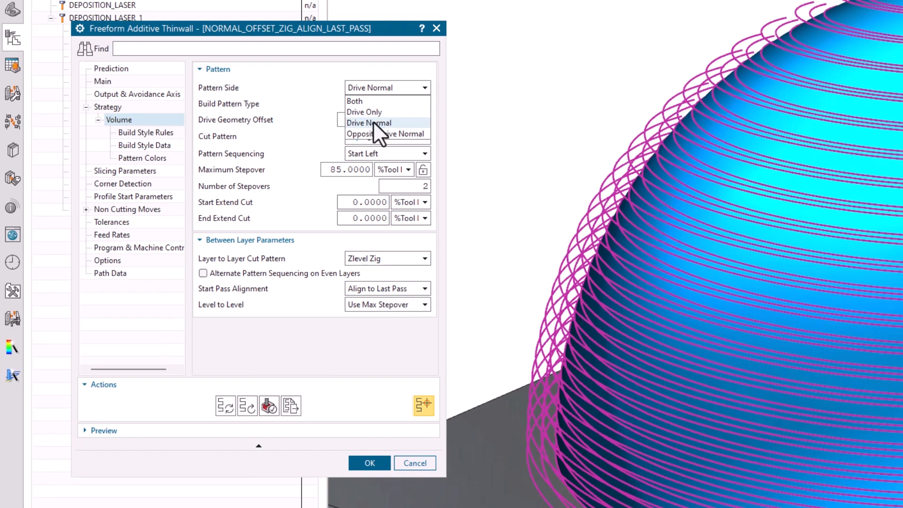
left_click(391, 184)
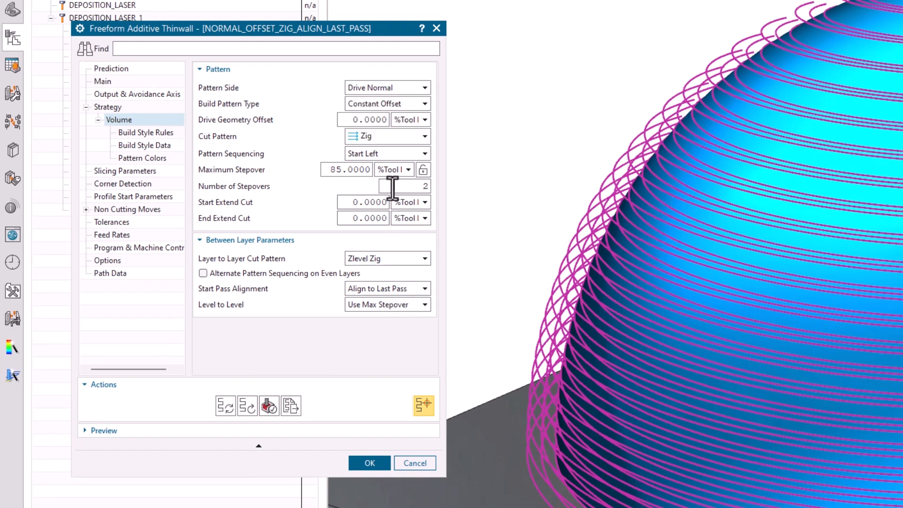
double_click(393, 185)
left_click(393, 186)
middle_click_drag(489, 377, 549, 504)
scroll(377, 429, "up", 3)
middle_click_drag(377, 429, 367, 430)
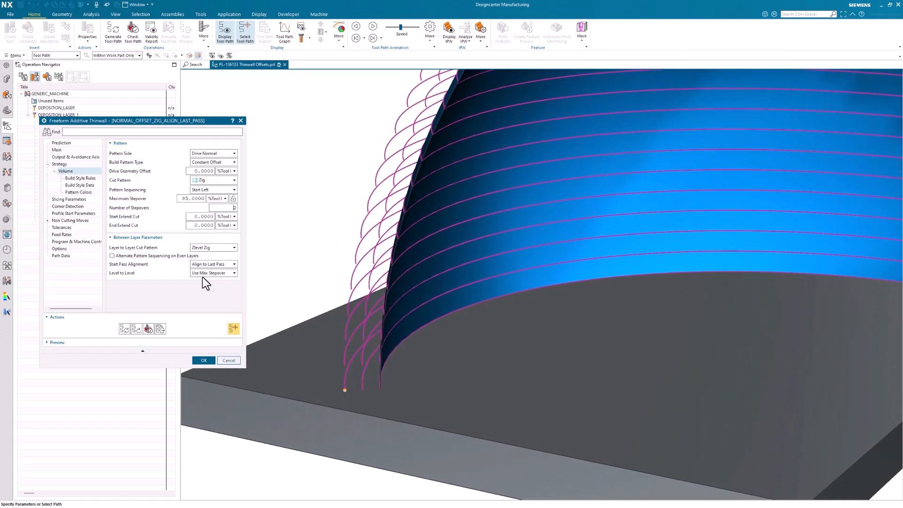
Check the zig operation's cut pattern and layer-to-layer options, animate its tool path, and close it without changes.
left_click(208, 182)
left_click(200, 248)
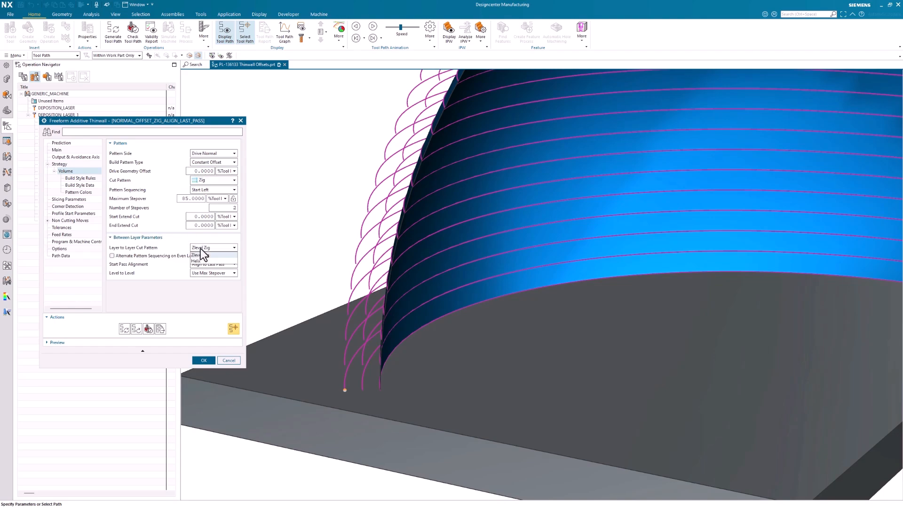
left_click(200, 248)
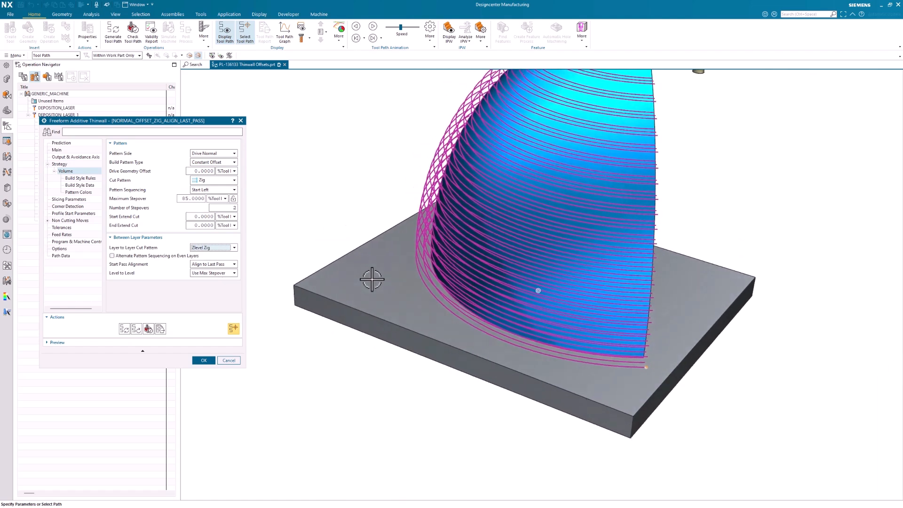
left_click(372, 27)
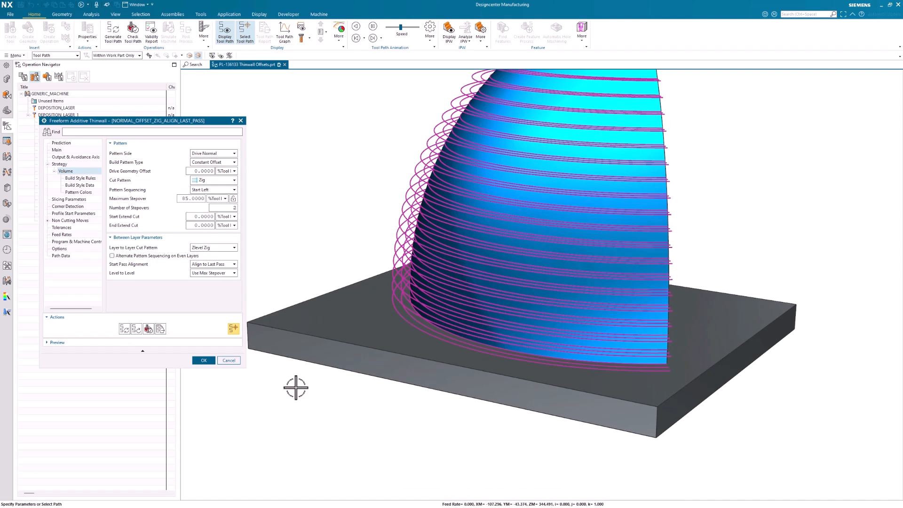
left_click(225, 363)
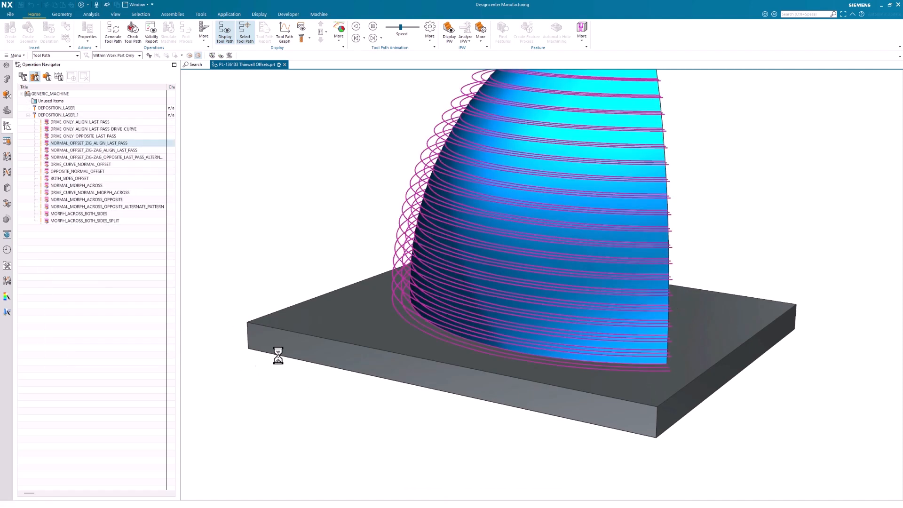
Review the cut pattern of NORMAL_OFFSET_ZIG-ZAG_ALIGN_LAST_PASS, close it without changes, and play its tool path animation.
left_click(76, 150)
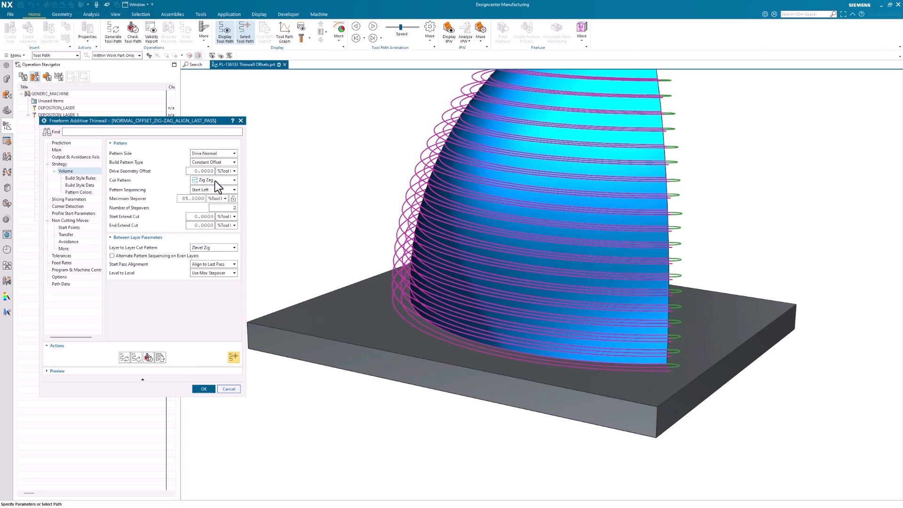
left_click(225, 390)
middle_click_drag(520, 395, 582, 405)
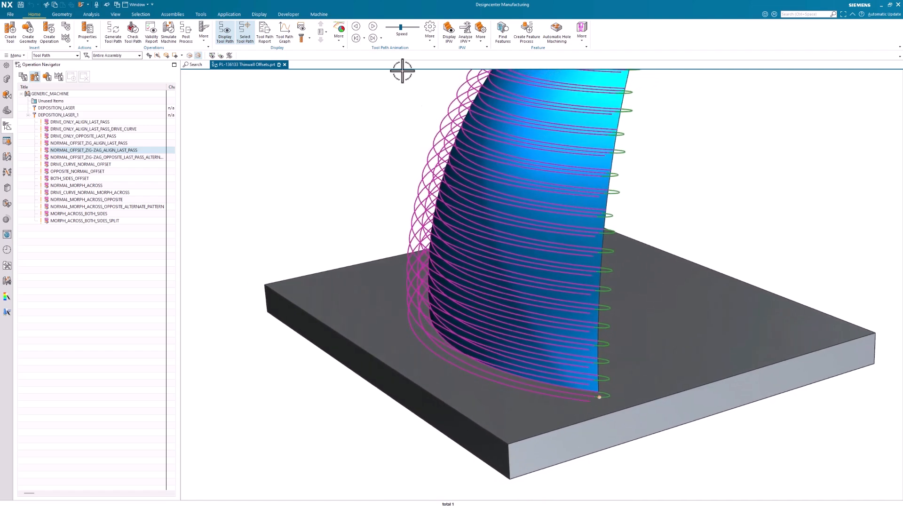
left_click(373, 26)
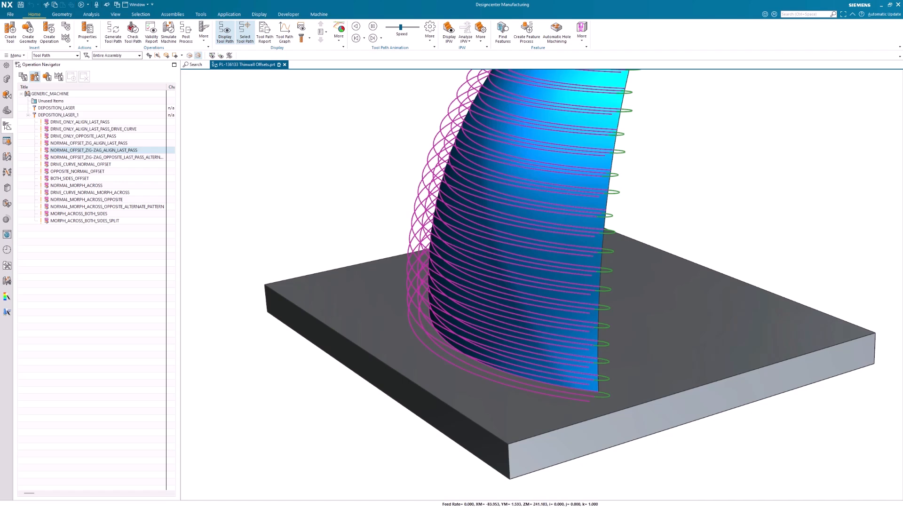
left_click(372, 27)
middle_click_drag(415, 191, 531, 181)
Check the start pass alignment and alternate pattern sequencing of NORMAL_OFFSET_ZIG-ZAG_OPPOSITE_LAST_PASS_ALTERNATE_PATTERN, and close it without changes.
double_click(138, 157)
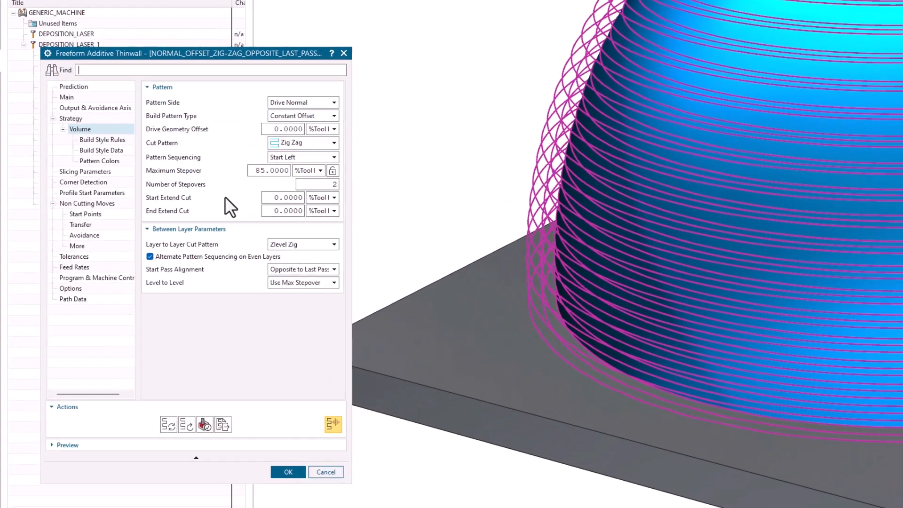
left_click(287, 269)
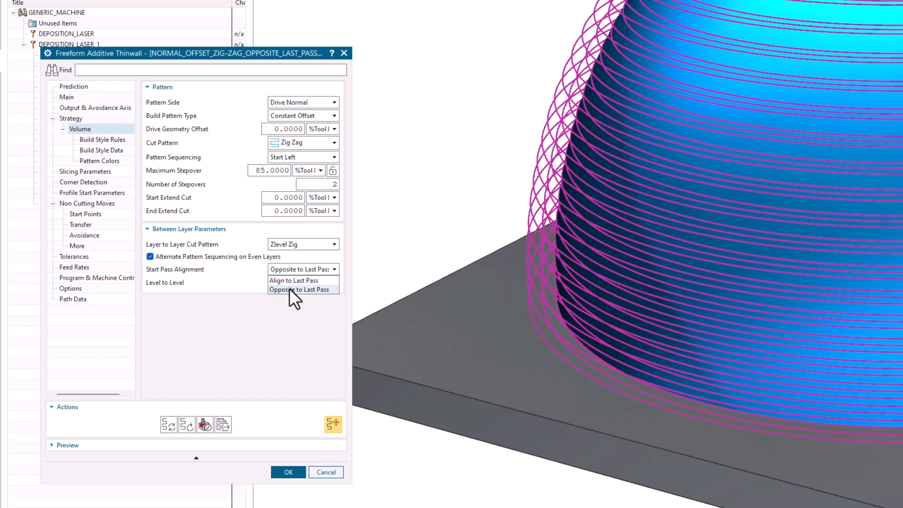
left_click(289, 289)
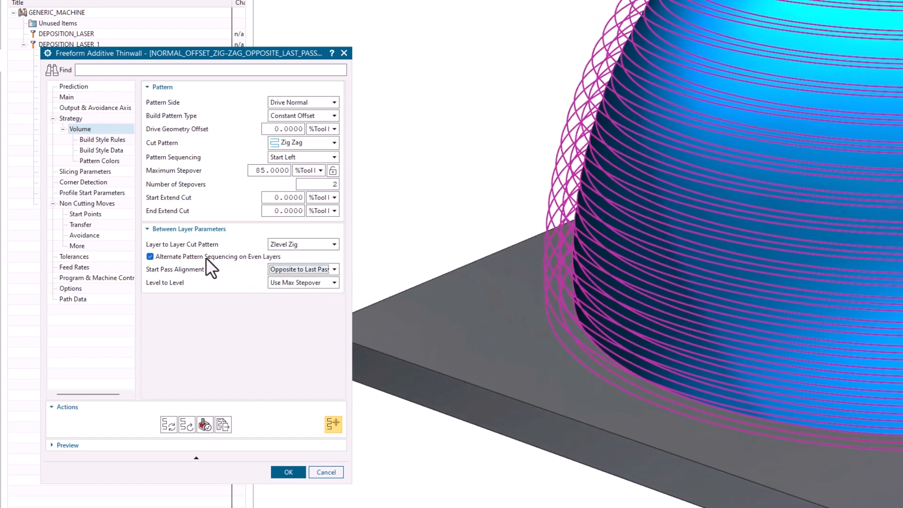
left_click(190, 256)
left_click(191, 256)
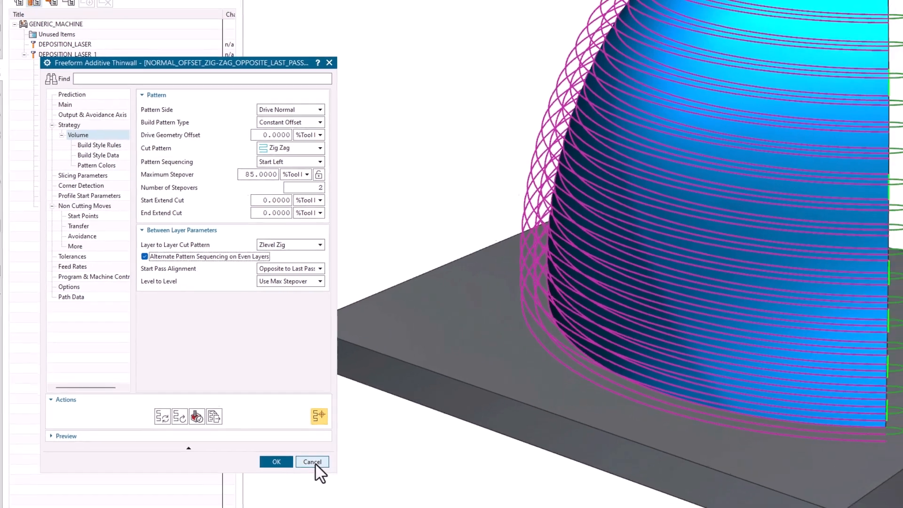
left_click(326, 472)
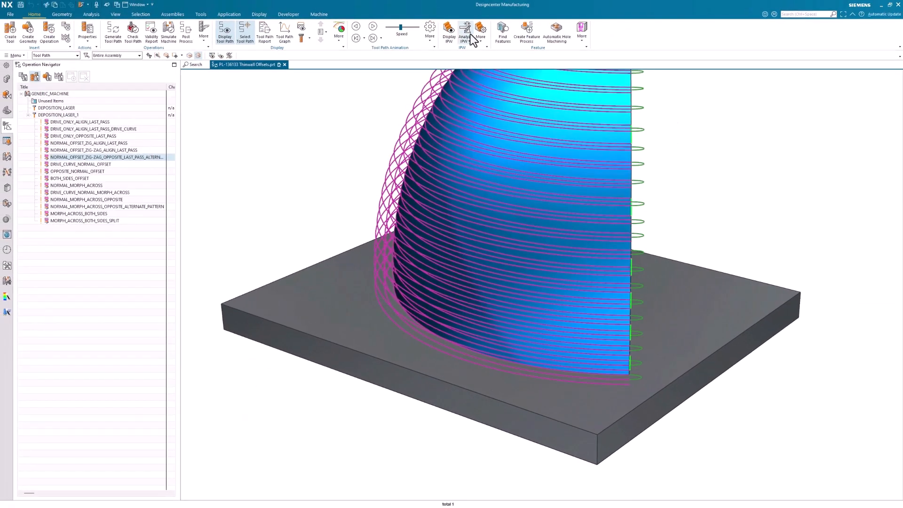
Play the tool path animation of the alternate-pattern zig-zag offset operation and watch the passes around the blade.
scroll(498, 266, "down", 2)
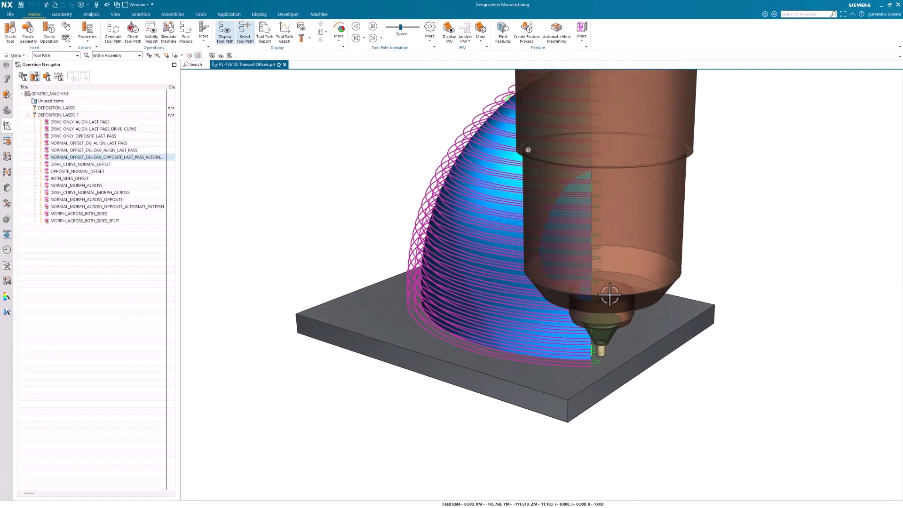
middle_click_drag(601, 294, 867, 385)
middle_click_drag(507, 176, 520, 178)
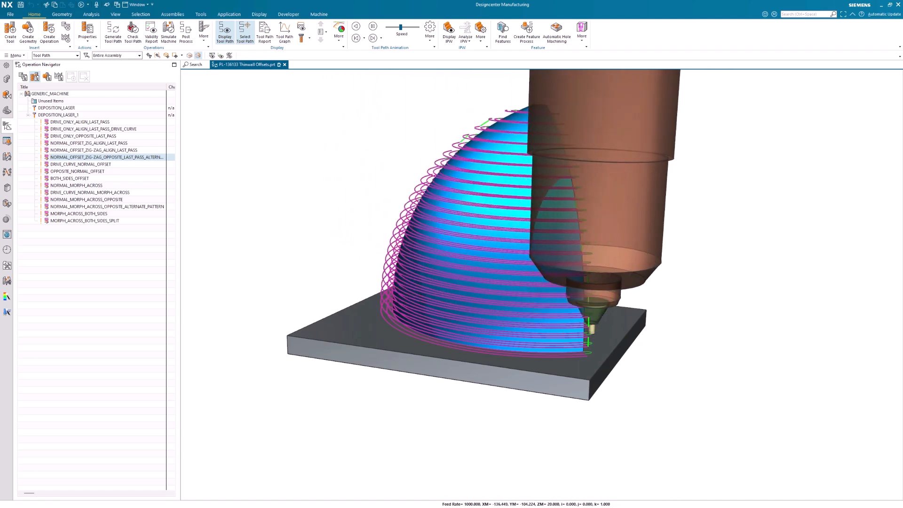
left_click(373, 26)
middle_click_drag(245, 177, 301, 181)
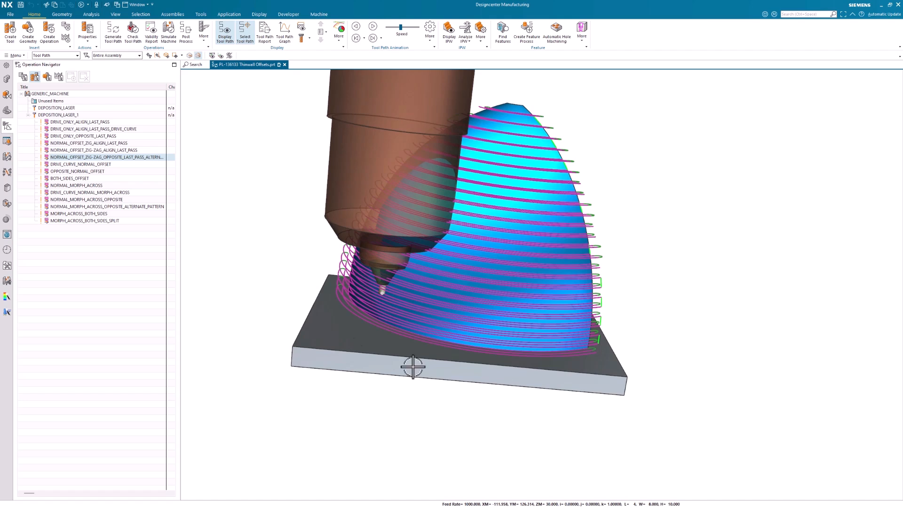
Inspect the foundation curve specified in DRIVE_CURVE_NORMAL_OFFSET and close the operation without changes.
left_click(84, 164)
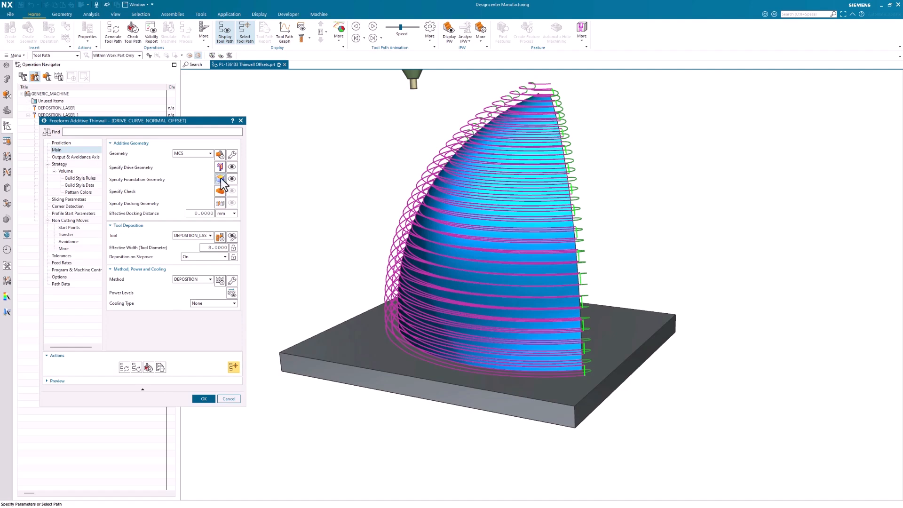
left_click(220, 179)
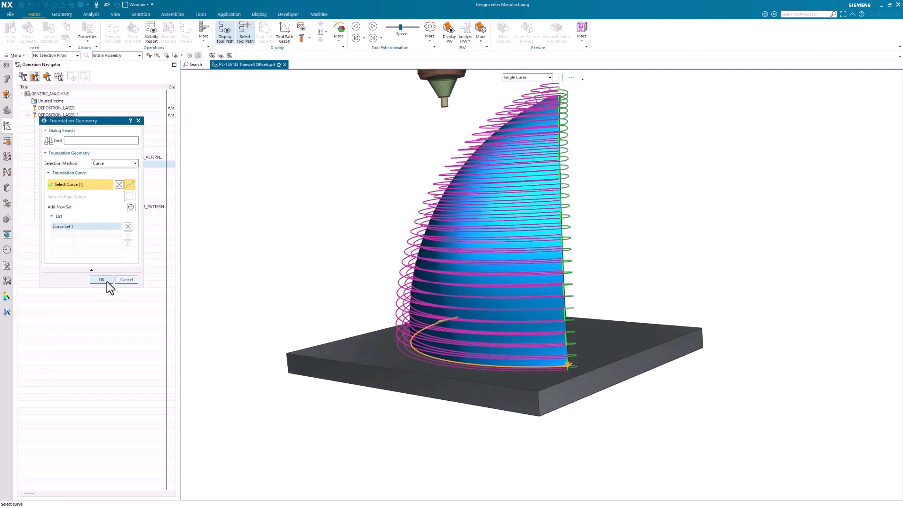
left_click(124, 281)
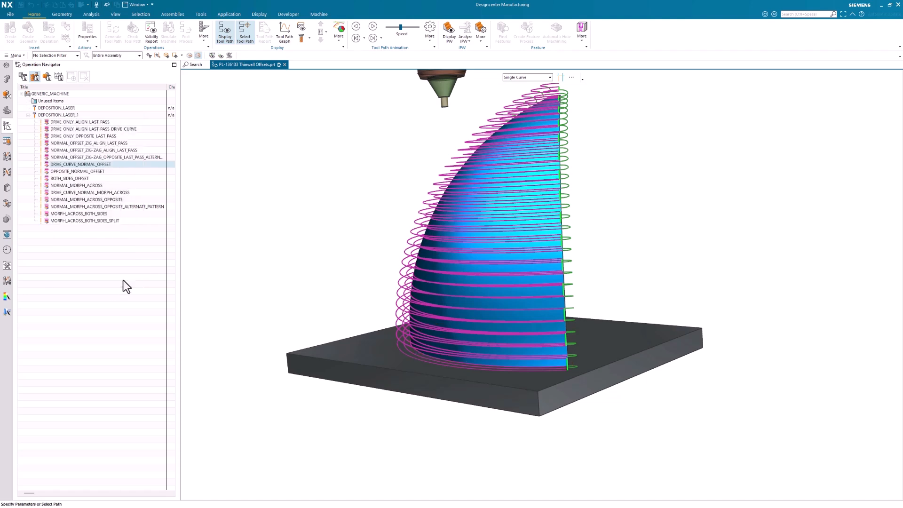
left_click(225, 398)
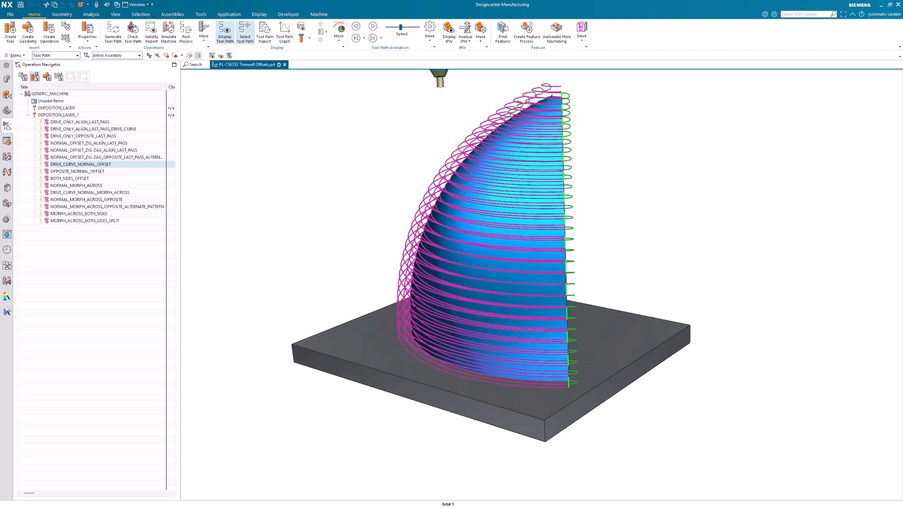
Review the pattern side options of OPPOSITE_NORMAL_OFFSET and close the operation without changes.
left_click(64, 171)
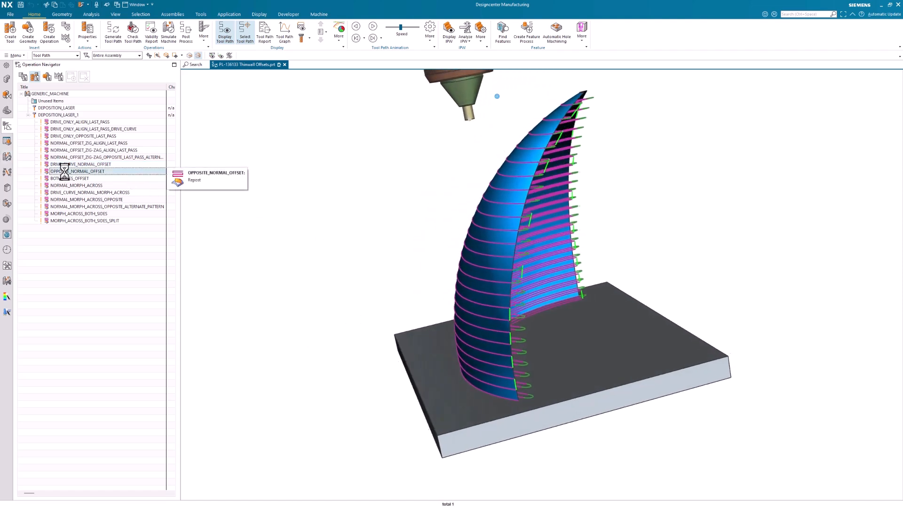
double_click(64, 172)
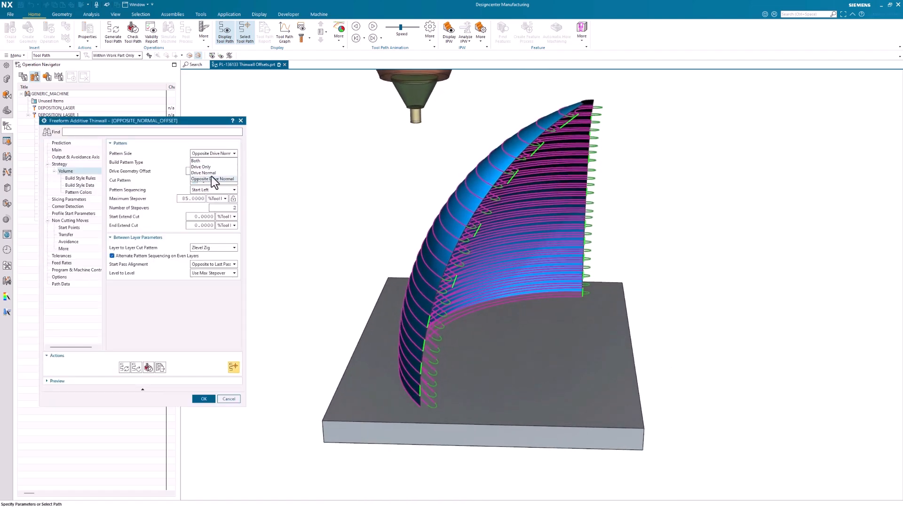
left_click(228, 399)
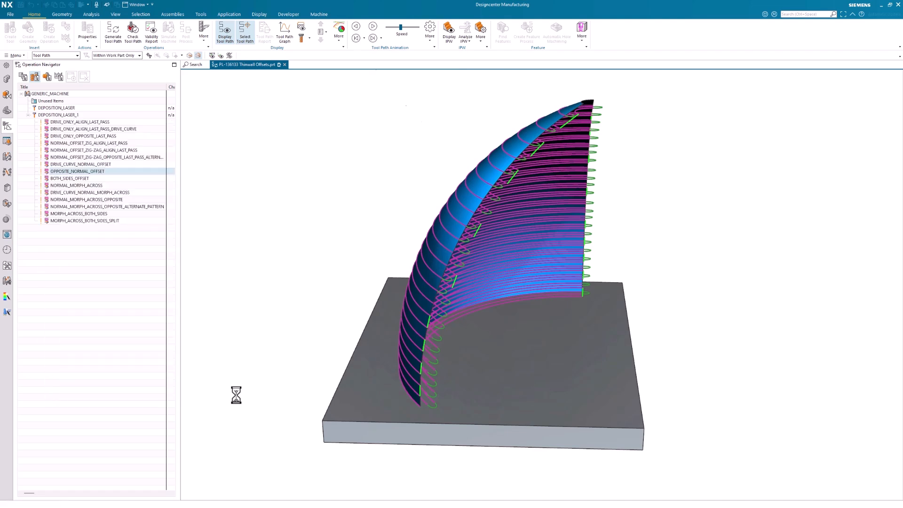
Review the pattern side options of BOTH_SIDES_OFFSET, try Drive Only, and cancel the edit.
left_click(75, 178)
left_click(77, 177)
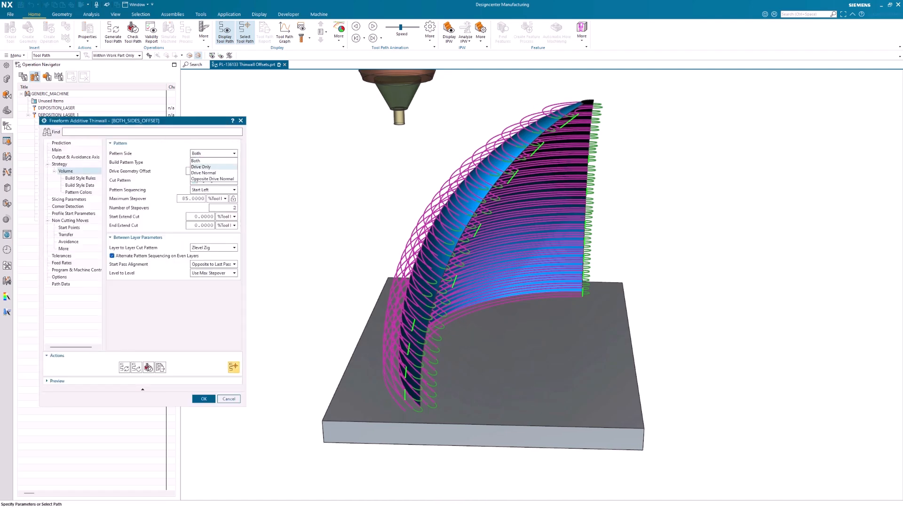
left_click(202, 166)
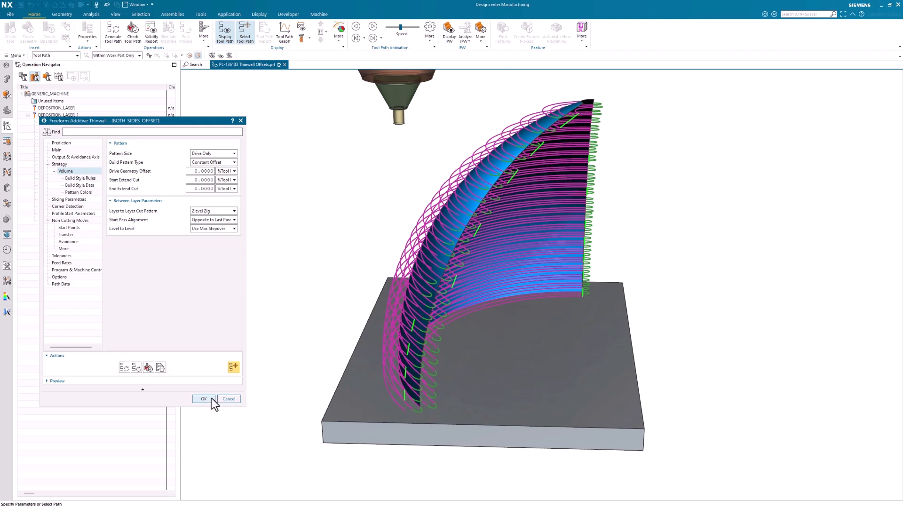
left_click(235, 399)
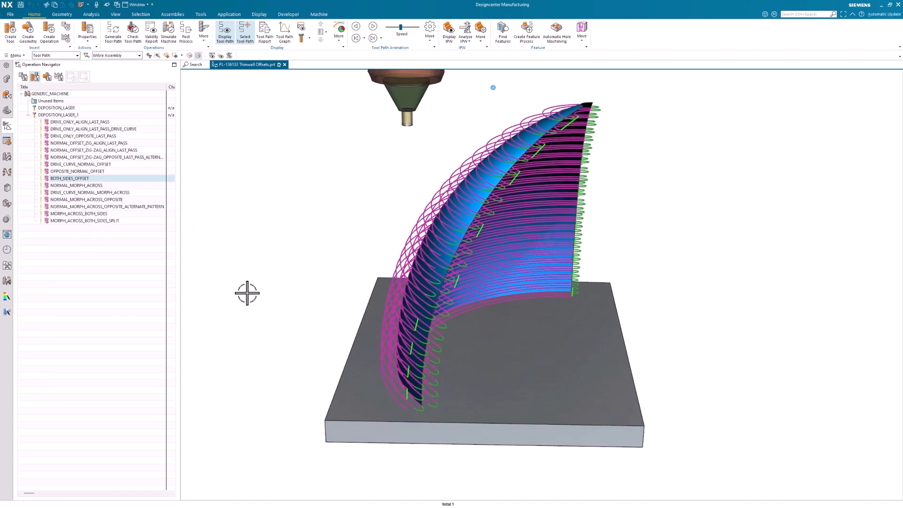
Review the build pattern type options of NORMAL_MORPH_ACROSS and close the operation without changes.
left_click(92, 186)
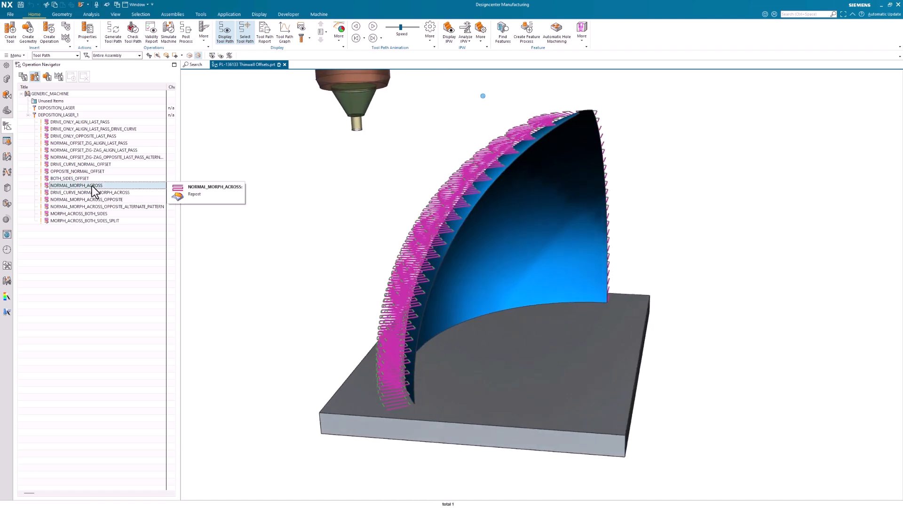
double_click(92, 185)
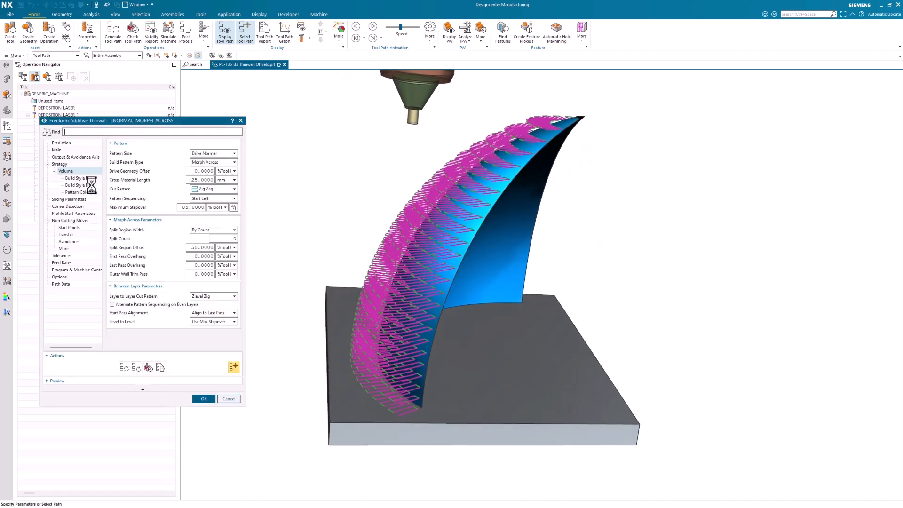
left_click(207, 163)
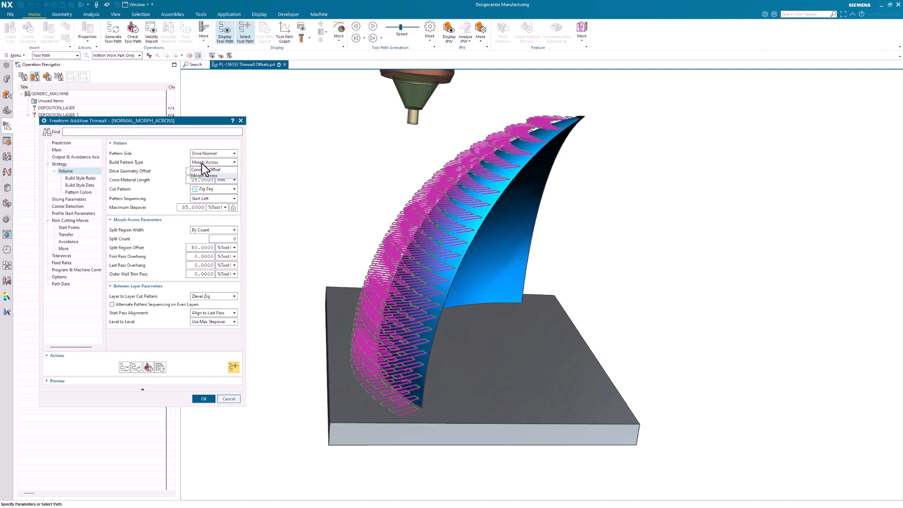
left_click(203, 175)
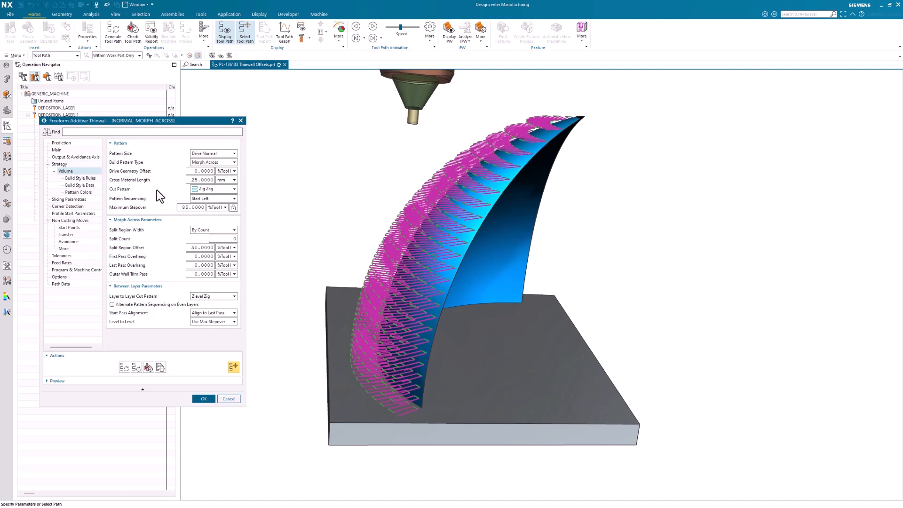
left_click(229, 399)
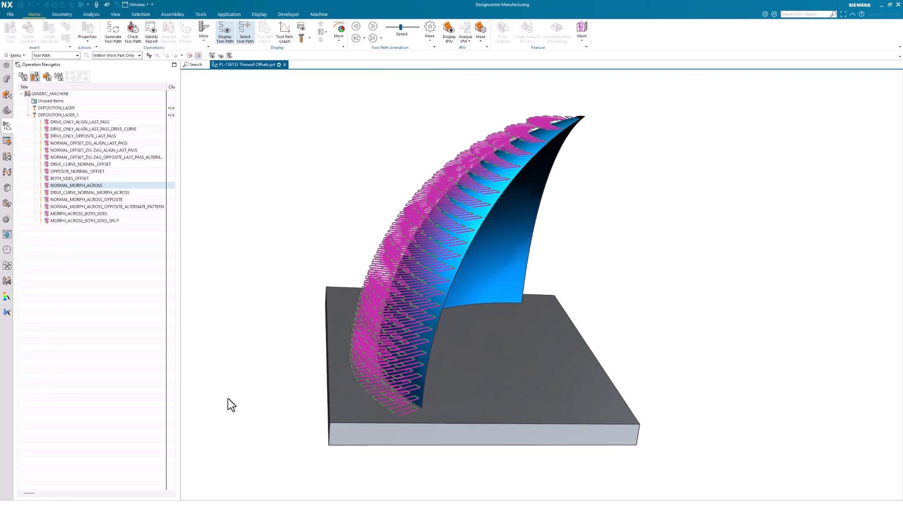
Examine the tool path of DRIVE_CURVE_NORMAL_MORPH_ACROSS, and play the tool path animation of NORMAL_MORPH_ACROSS_OPPOSITE.
left_click(83, 193)
middle_click_drag(264, 231, 332, 250)
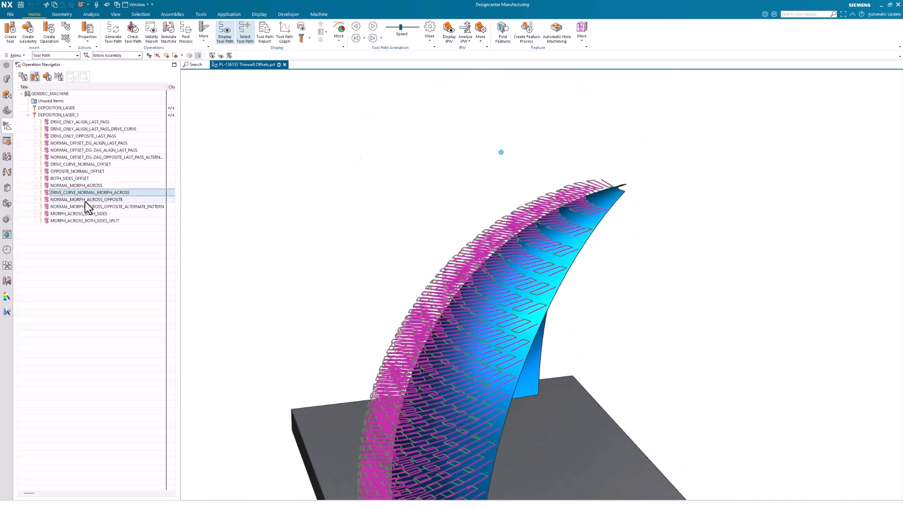
left_click(85, 200)
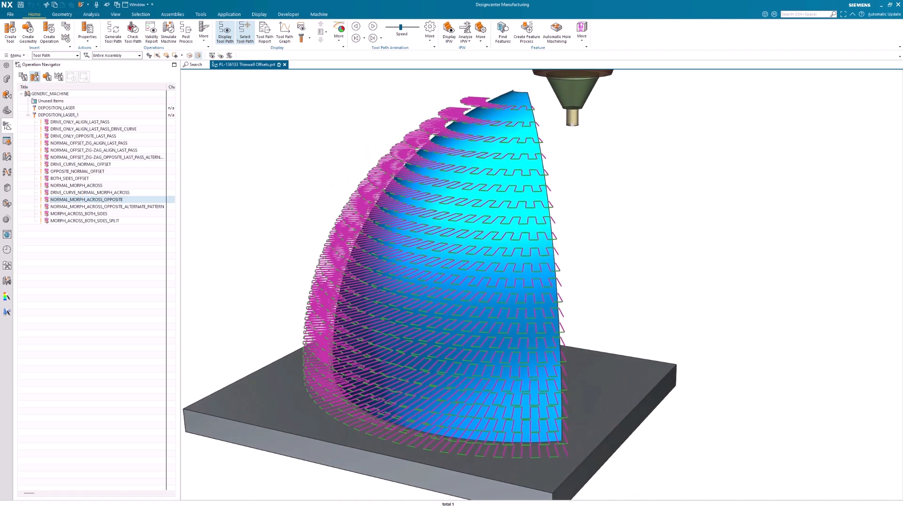
scroll(753, 397, "up", 4)
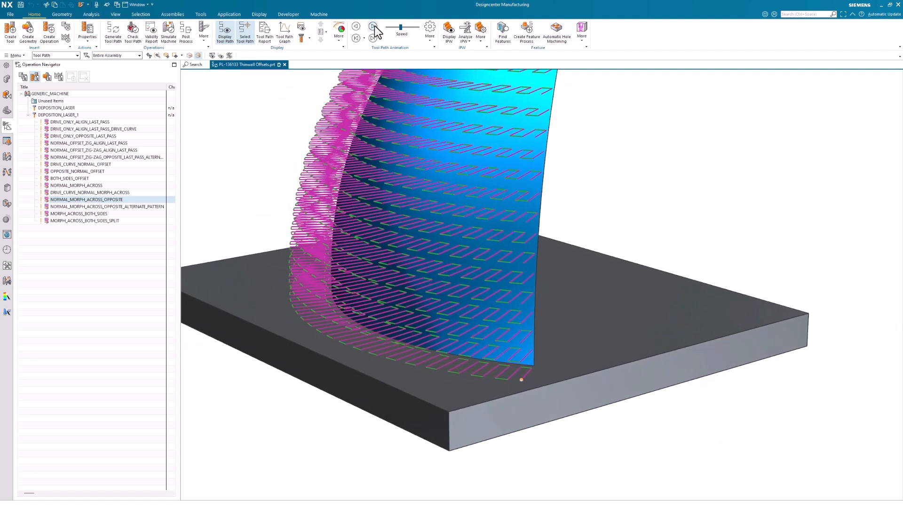
left_click(374, 38)
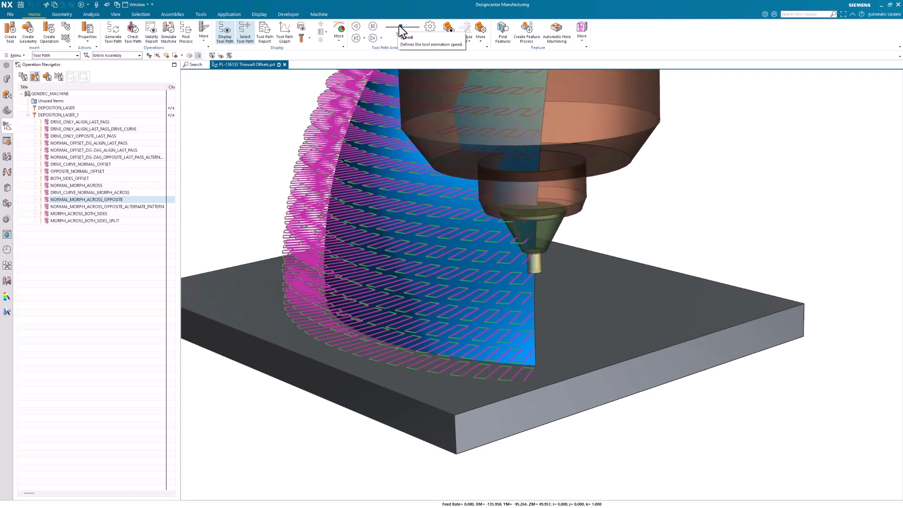
left_click(373, 26)
scroll(428, 92, "down", 5)
mouse_move(416, 71)
middle_mouse_down()
mouse_move(454, 169)
mouse_move(453, 229)
middle_mouse_up()
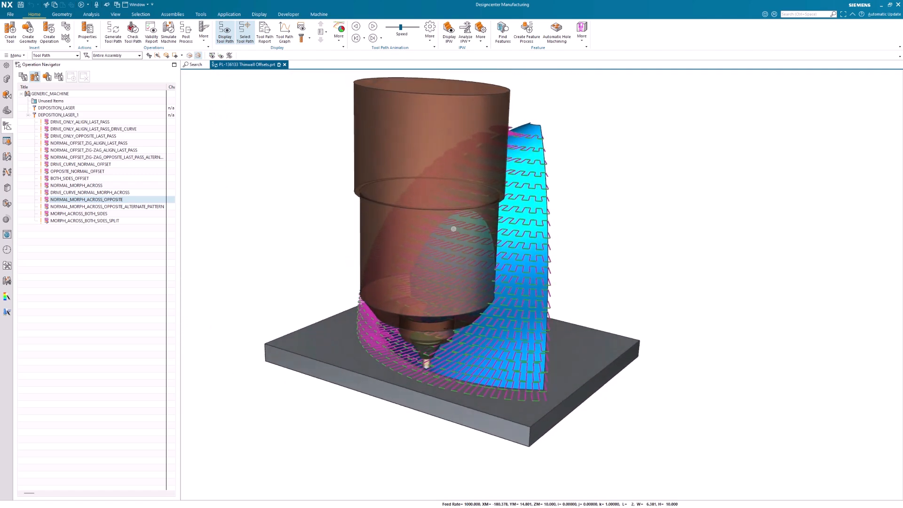
Check the between-layer parameters of NORMAL_MORPH_ACROSS_OPPOSITE_ALTERNATE_PATTERN, close it without changes, and play its tool path animation.
left_click(126, 207)
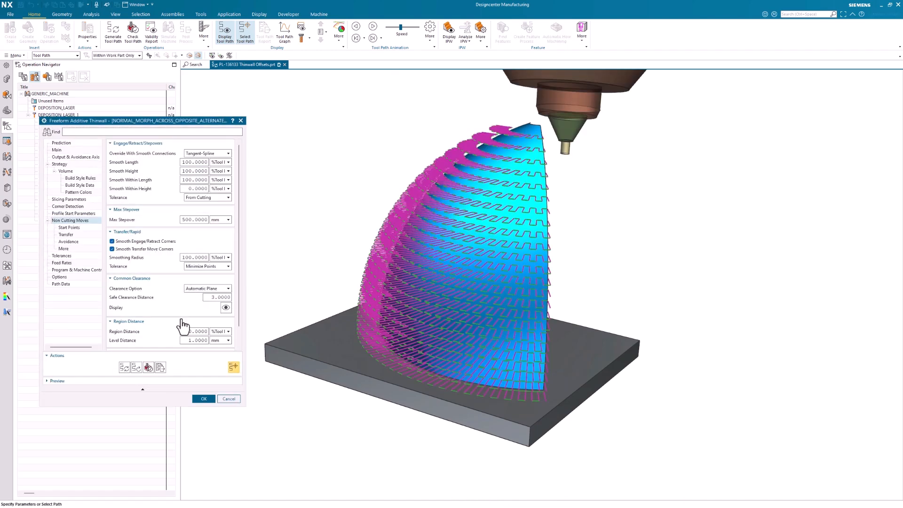
scroll(142, 271, "down", 1)
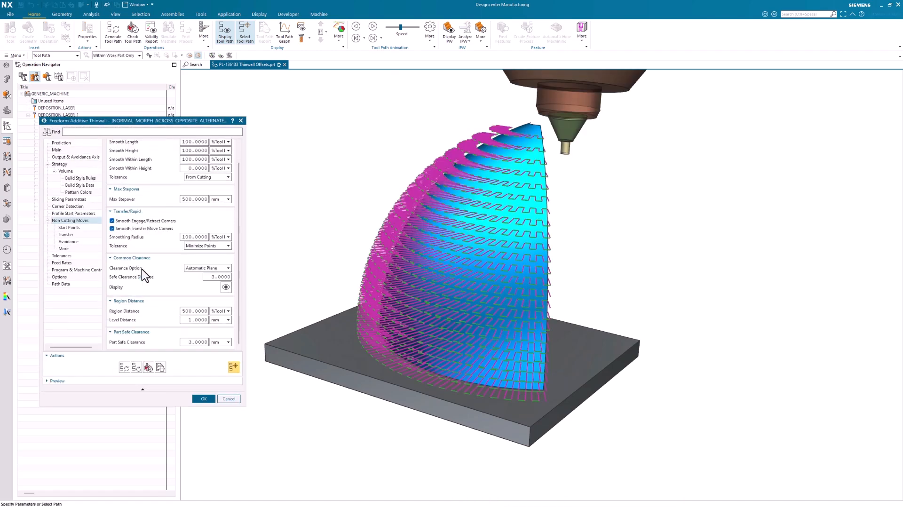
left_click(65, 171)
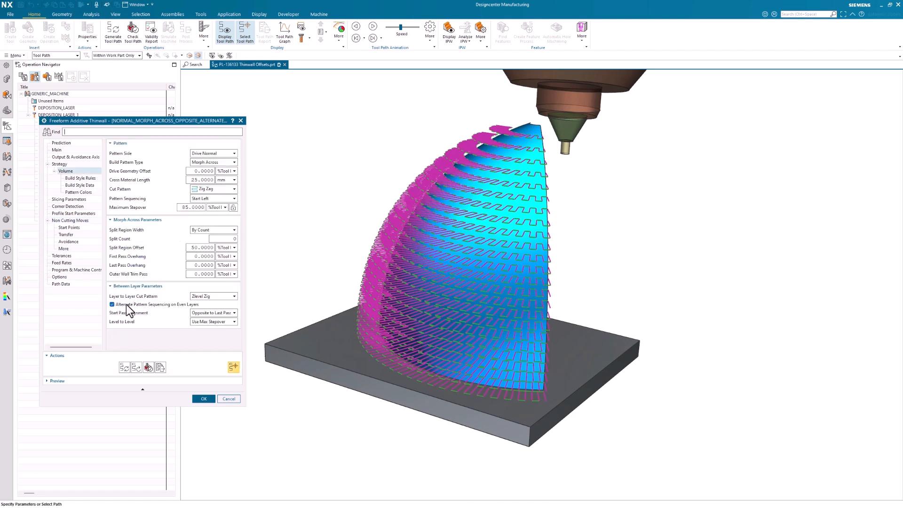
left_click(205, 399)
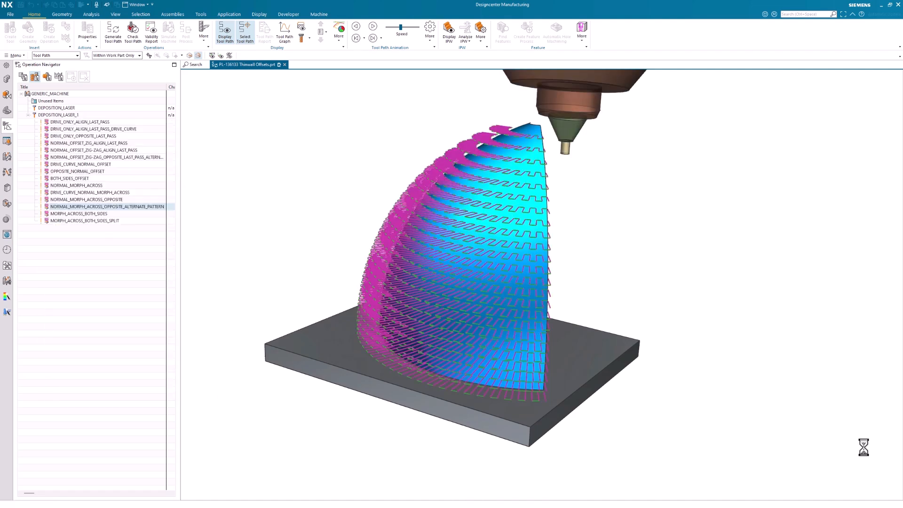
left_click(375, 27)
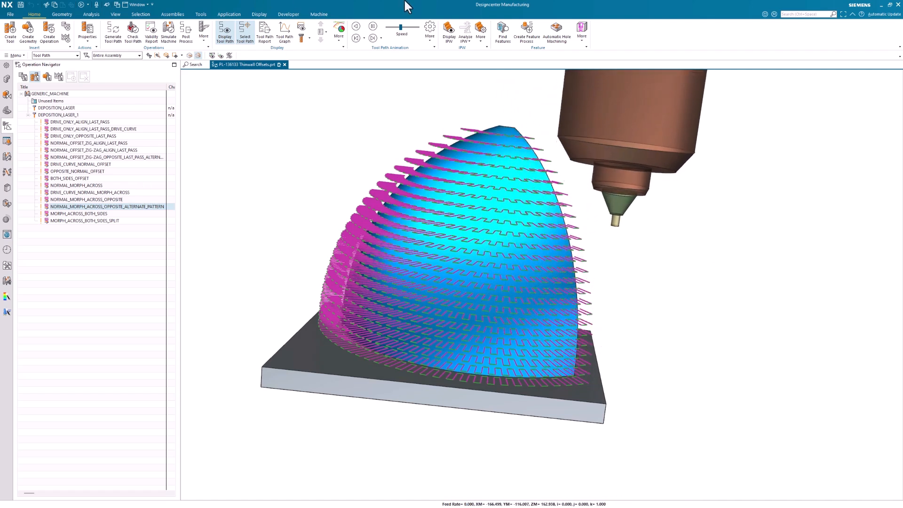
left_click(373, 29)
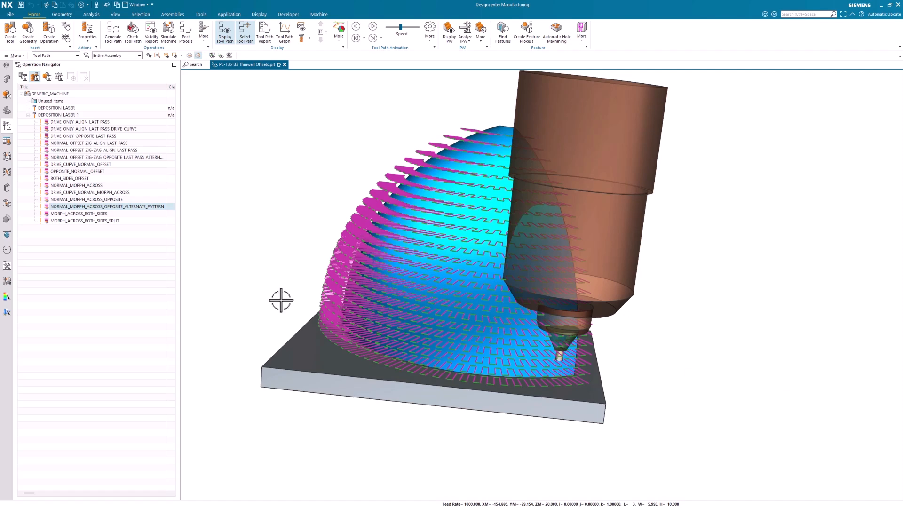
Check the pattern side options of MORPH_ACROSS_BOTH_SIDES, inspect its tool path on both sides of the wall, and close it without changes.
left_click(92, 215)
double_click(94, 215)
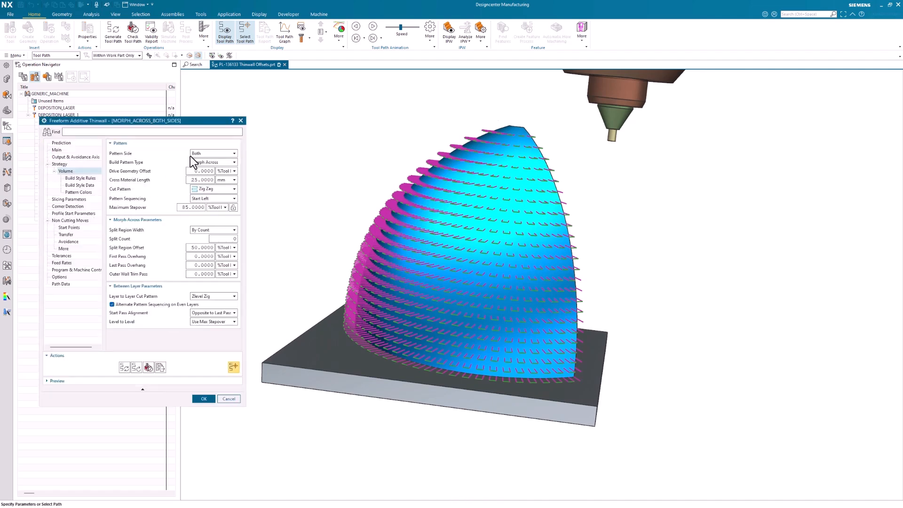
left_click(198, 154)
left_click(198, 154)
middle_click_drag(336, 356, 143, 361)
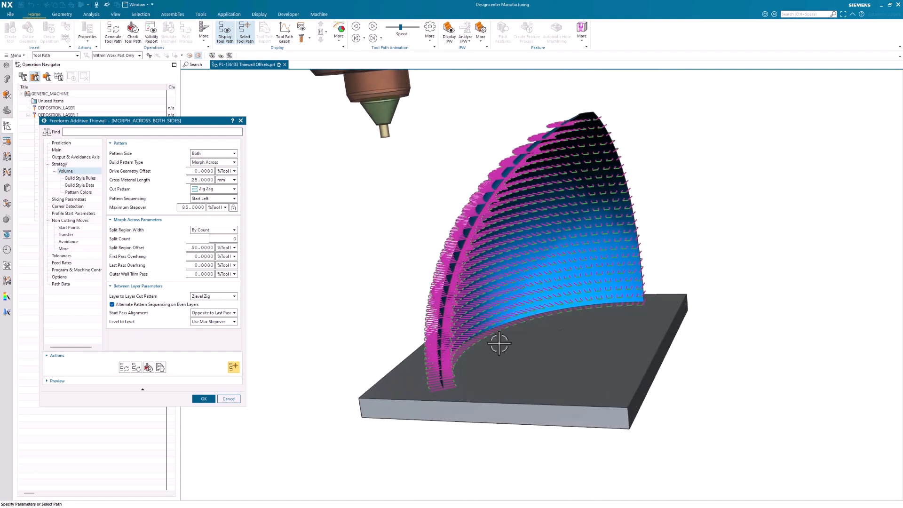
left_click(206, 399)
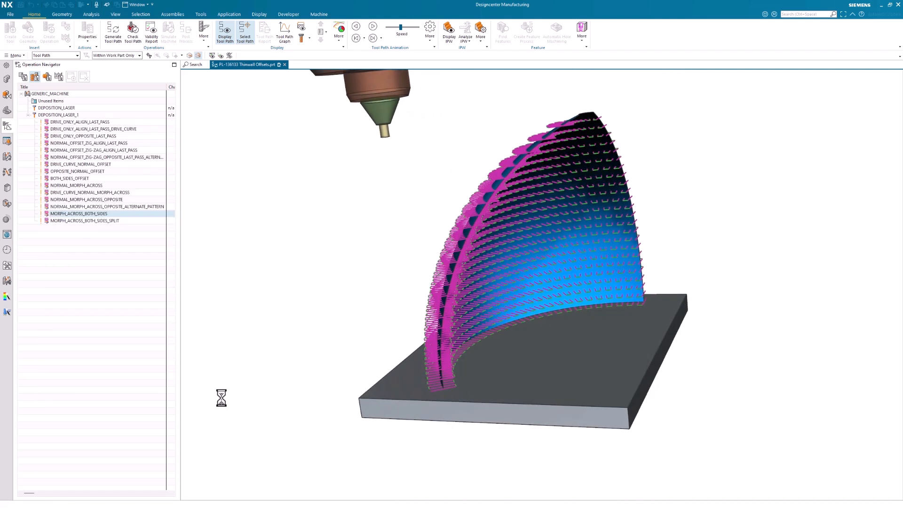
Review the split region settings of MORPH_ACROSS_BOTH_SIDES_SPLIT, cancel the edit, and examine its split tool path along both sides of the wall.
left_click(71, 221)
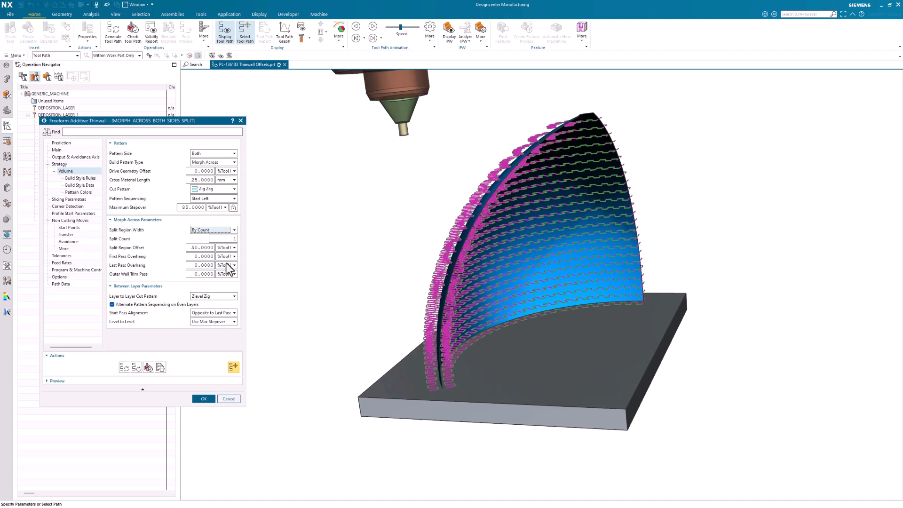
scroll(456, 371, "up", 10)
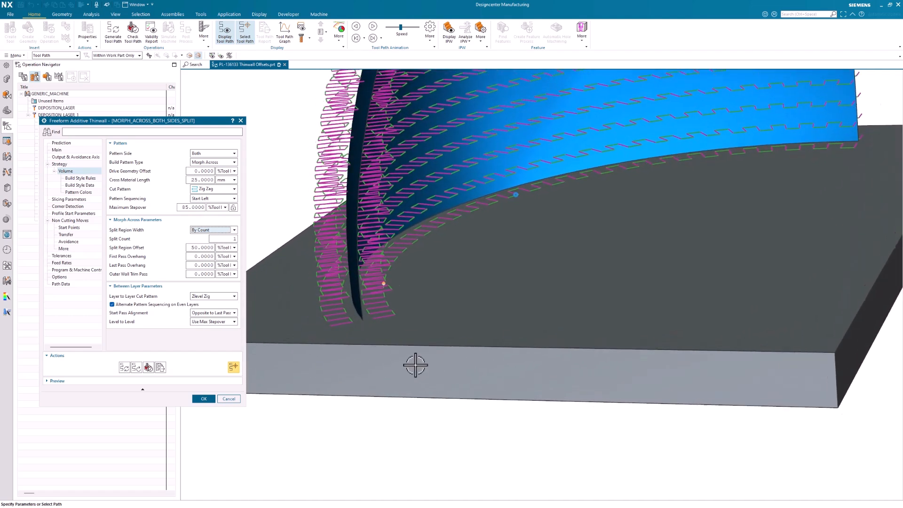
scroll(390, 348, "up", 2)
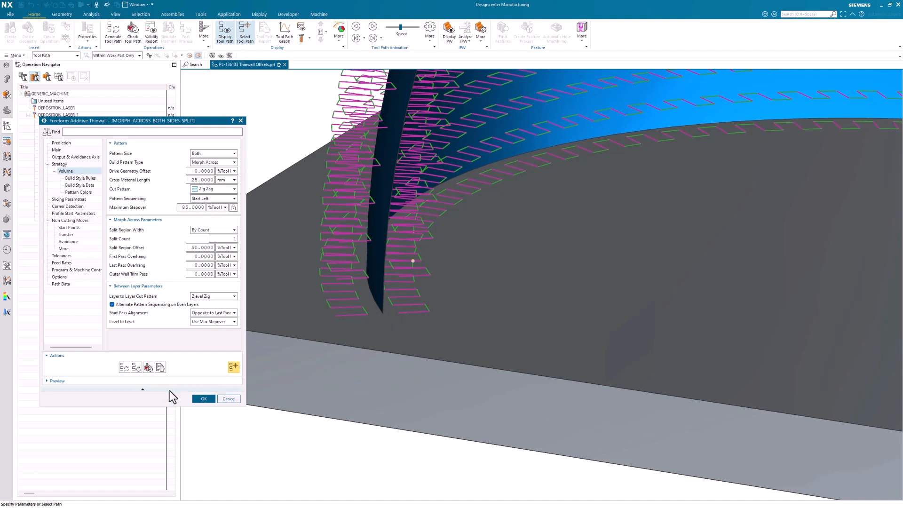
left_click(228, 398)
scroll(427, 317, "down", 10)
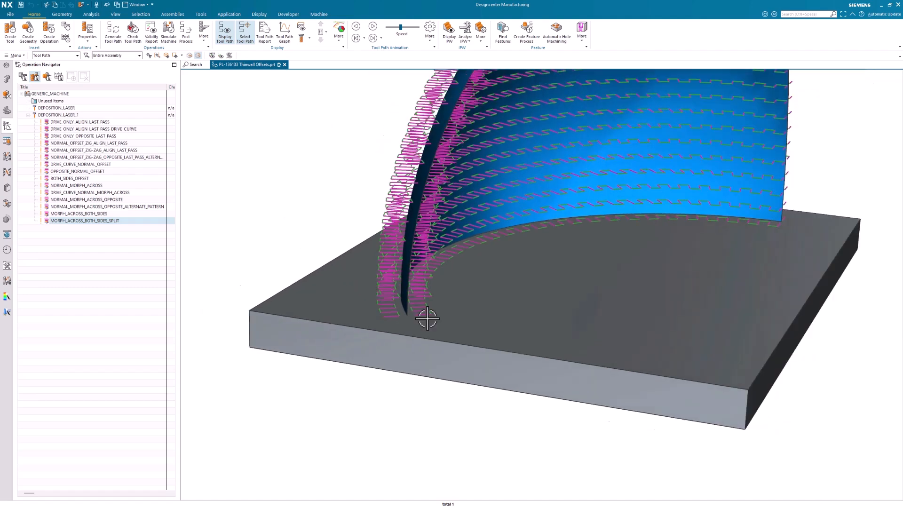
scroll(427, 319, "up", 5)
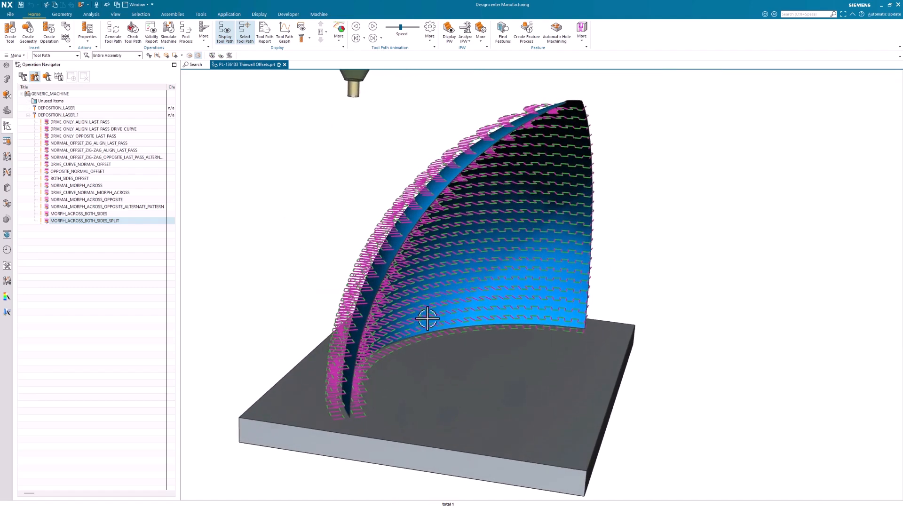
middle_click_drag(428, 318, 427, 318)
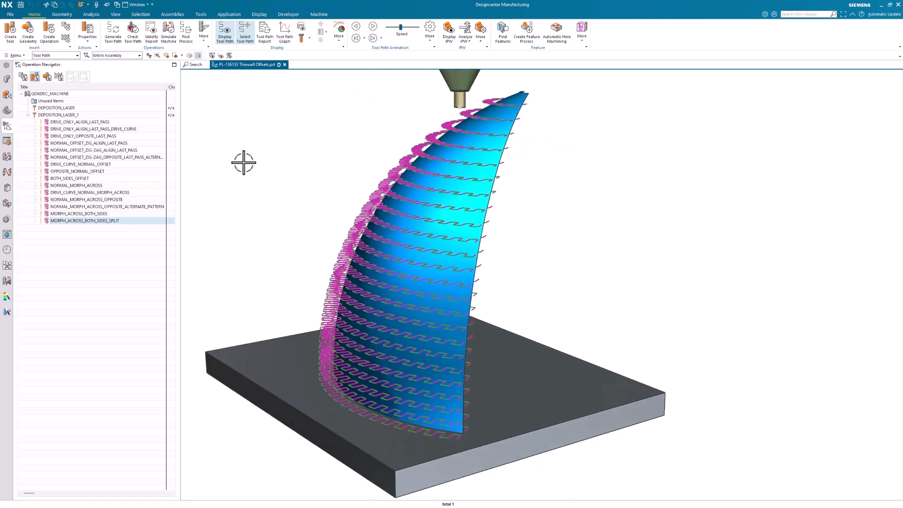